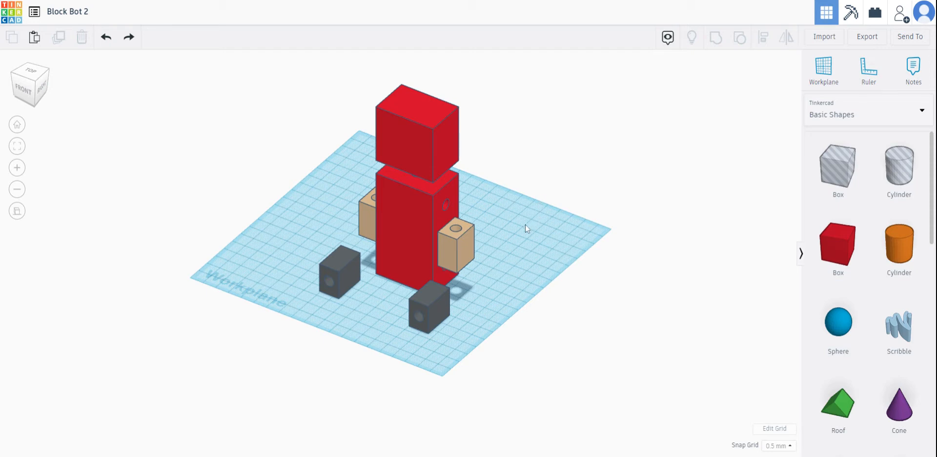
# - Delete the two tan arm blocks and the two dark grey leg blocks, keeping the robot's body and head
pyautogui.moveTo(525, 224); pyautogui.dragTo(526, 270, button='right')
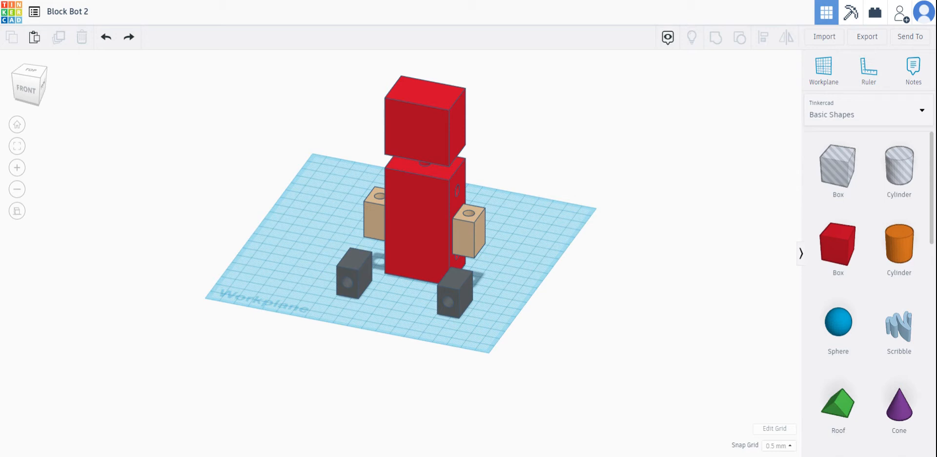
pyautogui.click(373, 206)
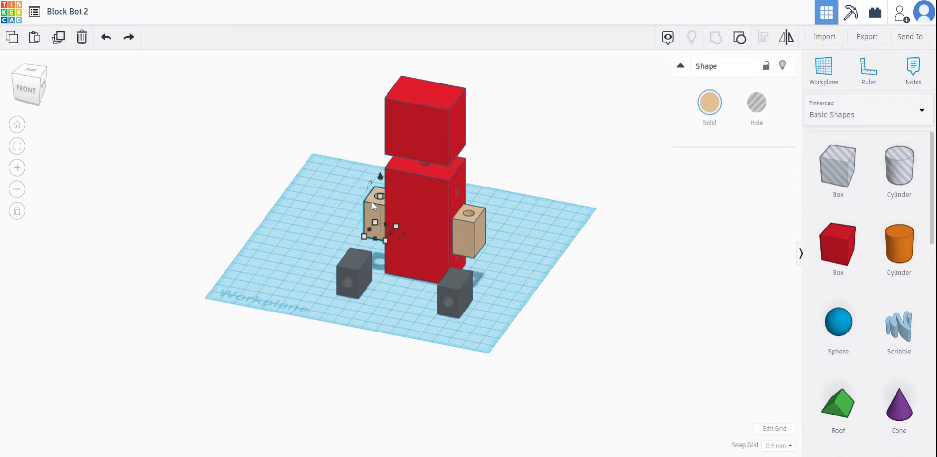
pyautogui.moveTo(373, 200); pyautogui.dragTo(471, 224)
pyautogui.press('Delete')
pyautogui.click(460, 288)
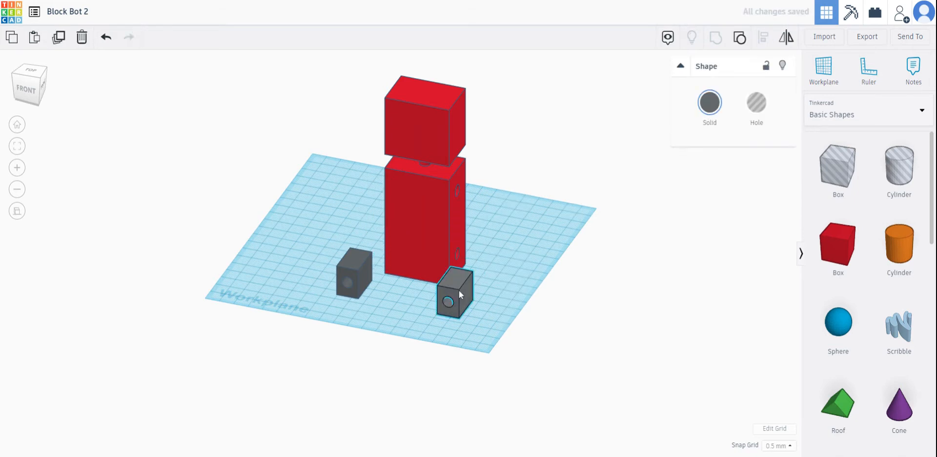
pyautogui.press('Delete')
pyautogui.click(351, 276)
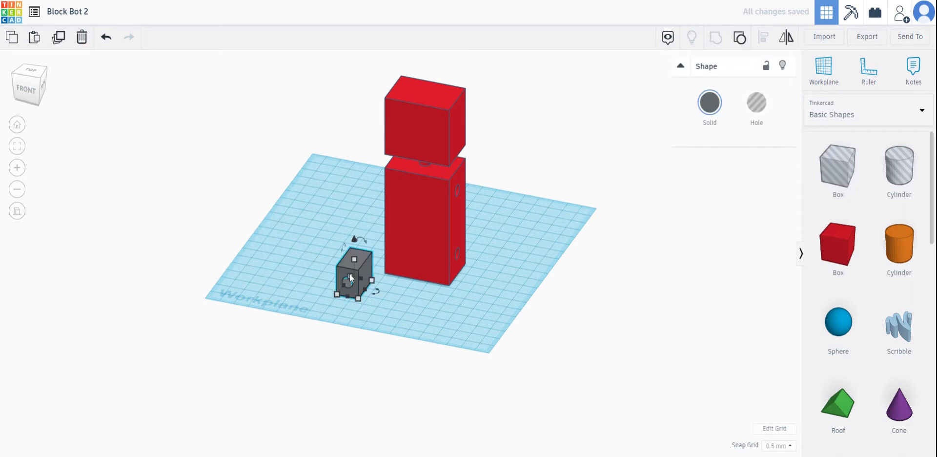
pyautogui.press('Delete')
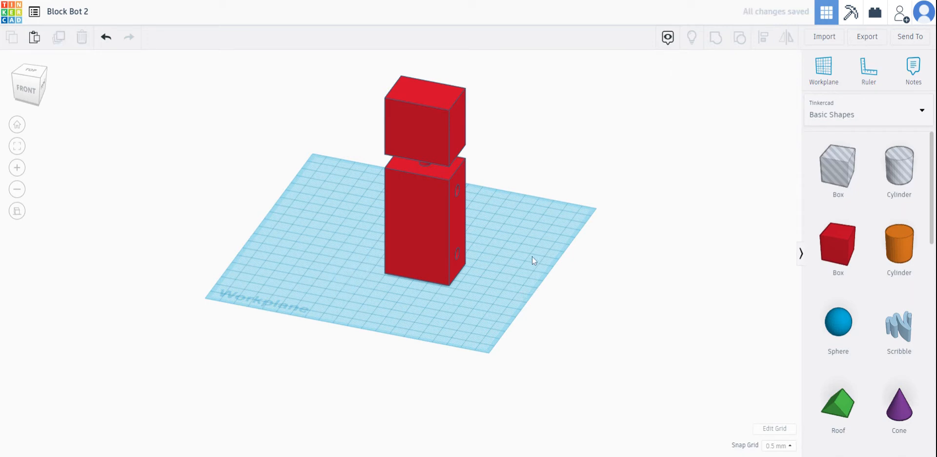
# - Place a workplane on the body's right side face and add a solid box on it between the two holes
pyautogui.moveTo(539, 239); pyautogui.dragTo(497, 241, button='right')
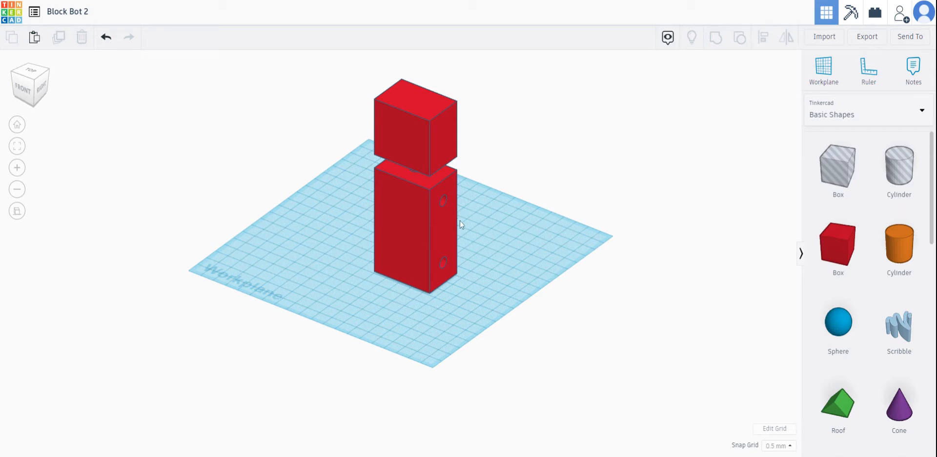
pyautogui.click(825, 77)
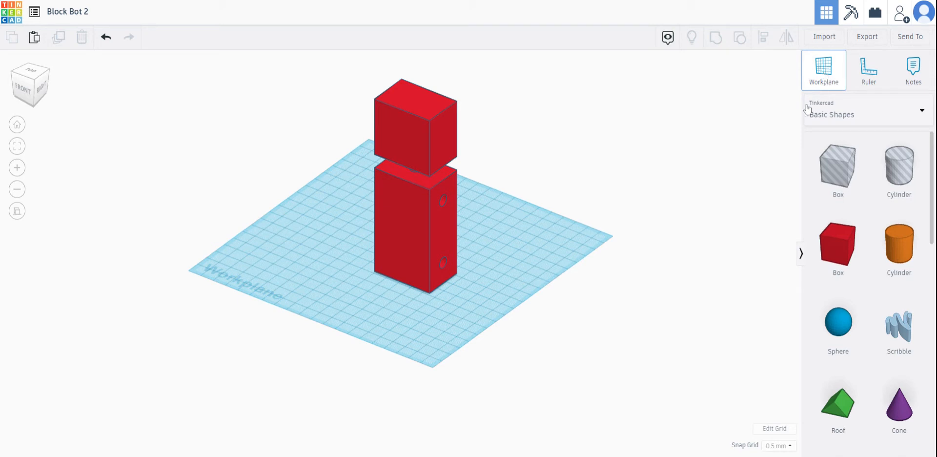
pyautogui.click(443, 231)
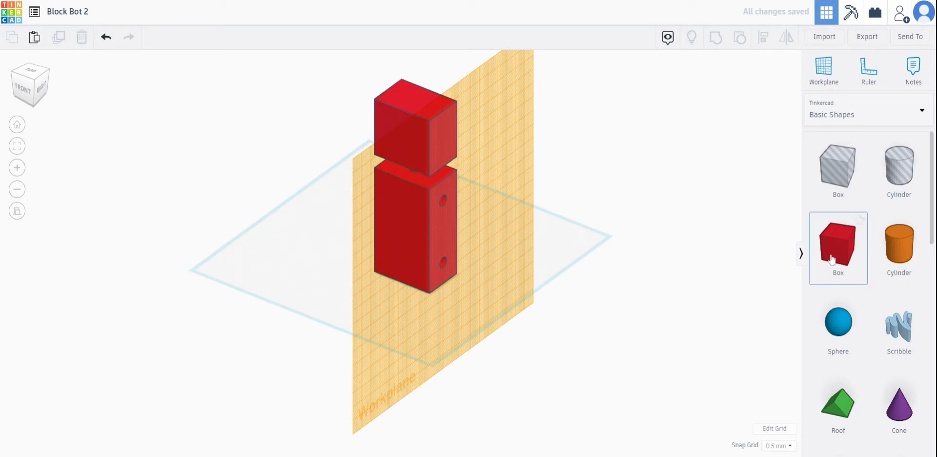
pyautogui.moveTo(831, 259); pyautogui.dragTo(448, 230)
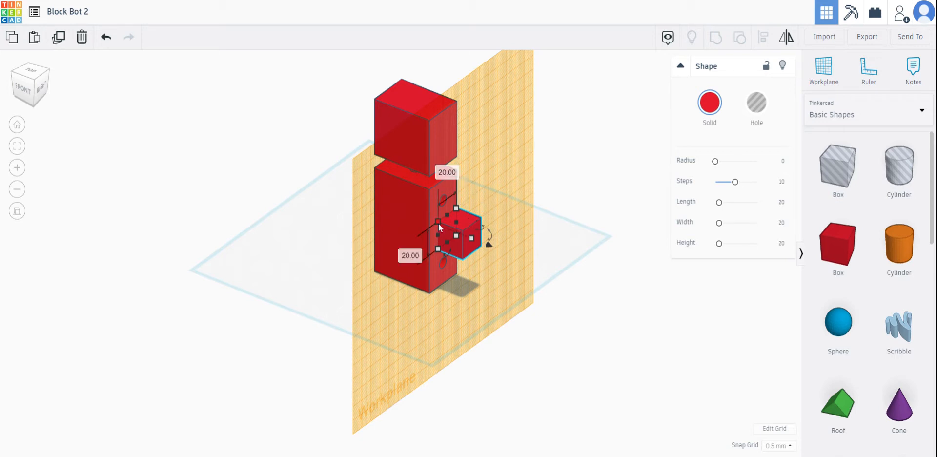
# - Make the new arm box 25 mm long vertically and 15 mm deep outward from the body
pyautogui.click(414, 255)
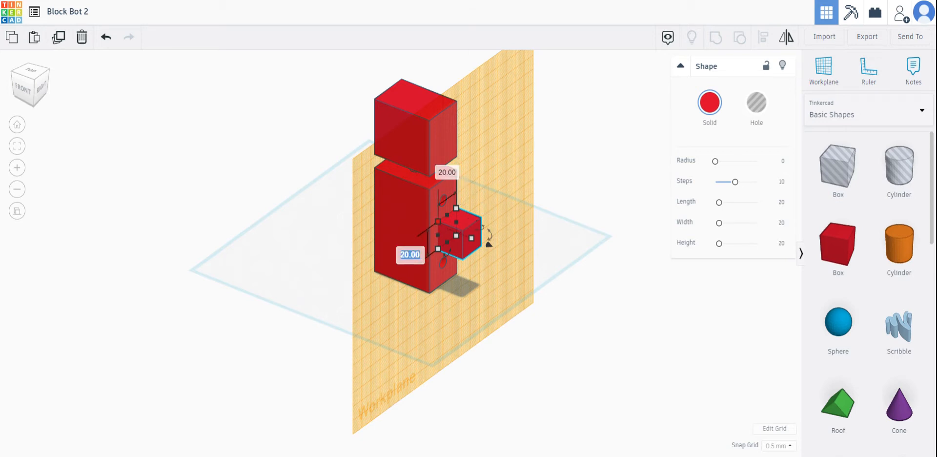
pyautogui.write('25')
pyautogui.press('Return')
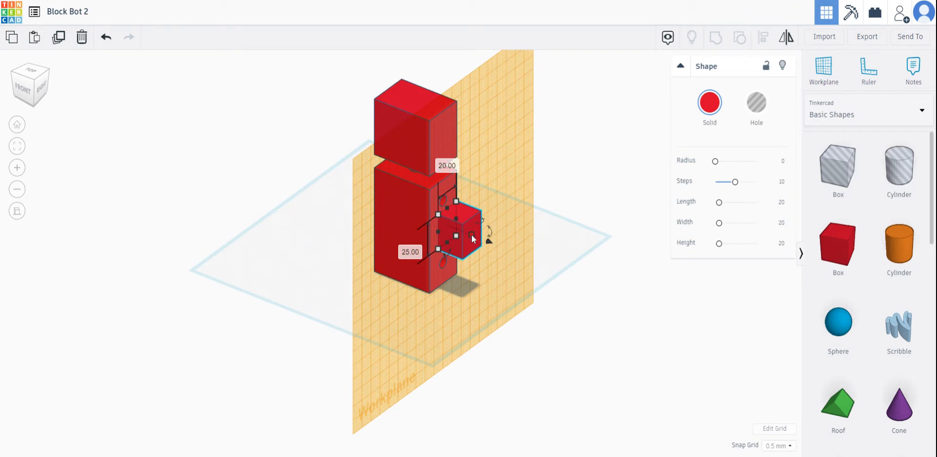
pyautogui.click(445, 276)
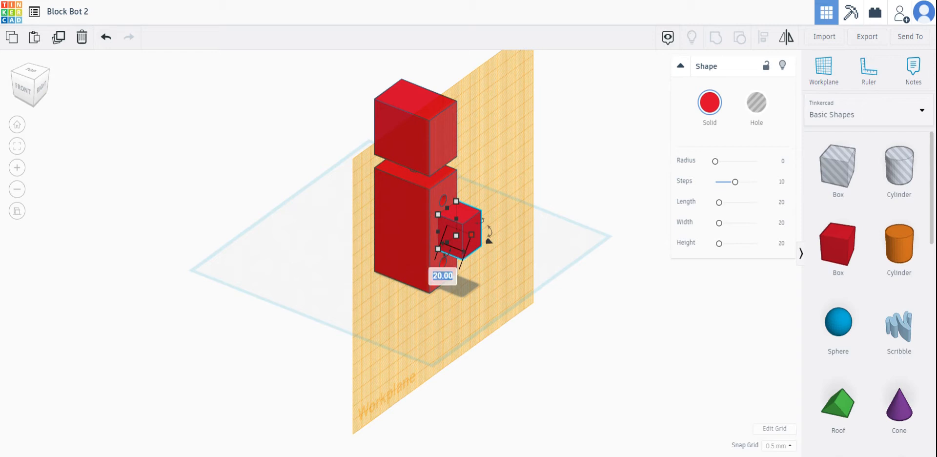
pyautogui.write('15')
pyautogui.press('Return')
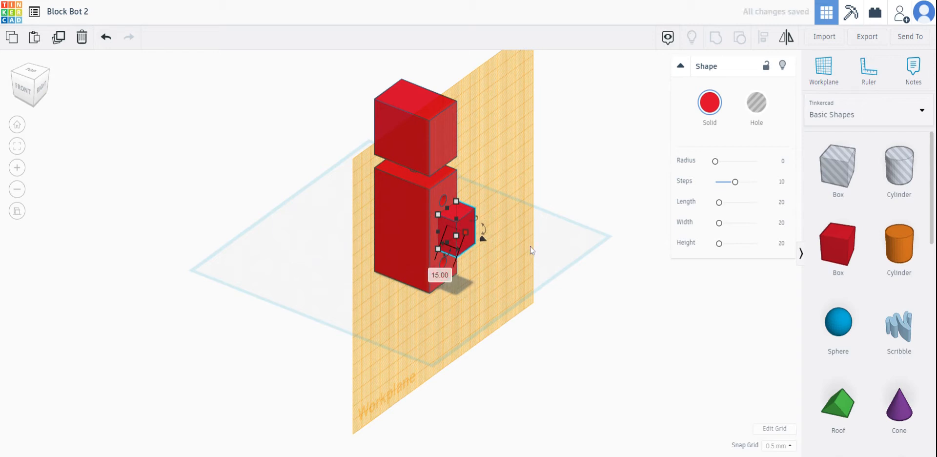
# - Shift the arm box about 4 mm toward the robot's front to centre it across the body's side face
pyautogui.moveTo(525, 242); pyautogui.dragTo(371, 197, button='right')
pyautogui.click(371, 198)
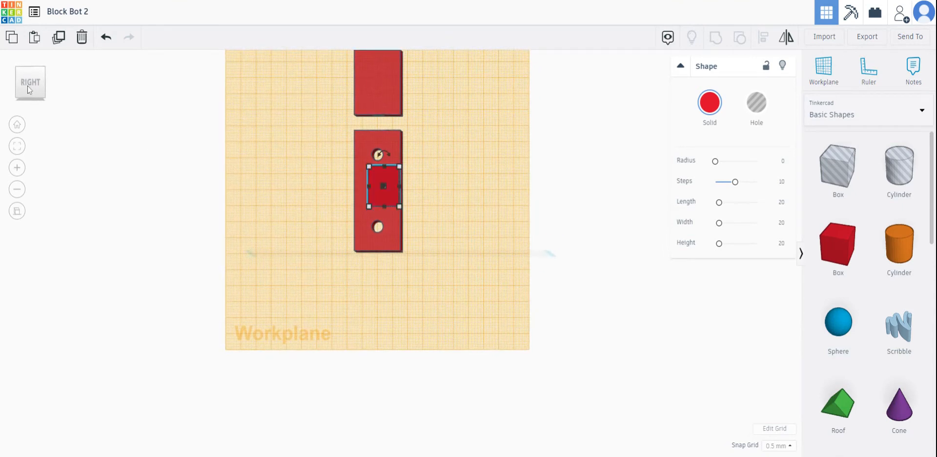
pyautogui.click(30, 86)
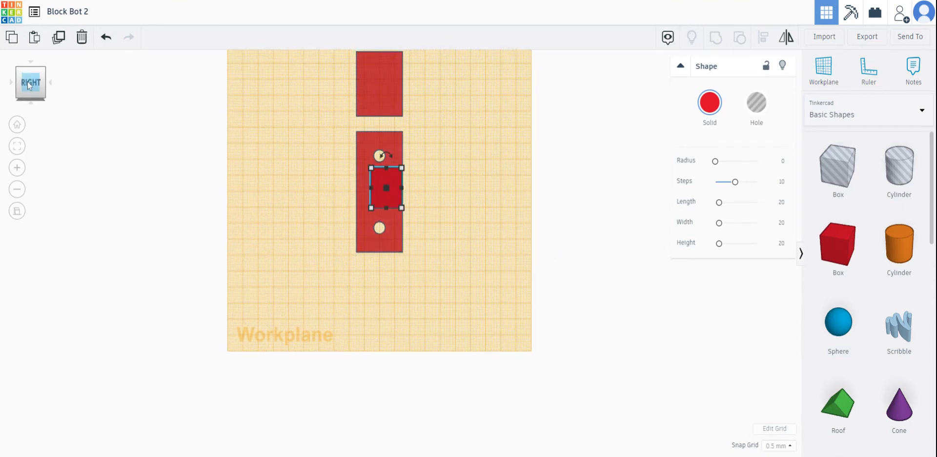
pyautogui.press('Left')
pyautogui.press('Left')
pyautogui.press('Left')
pyautogui.press('Left')
pyautogui.press('Left')
pyautogui.press('Left')
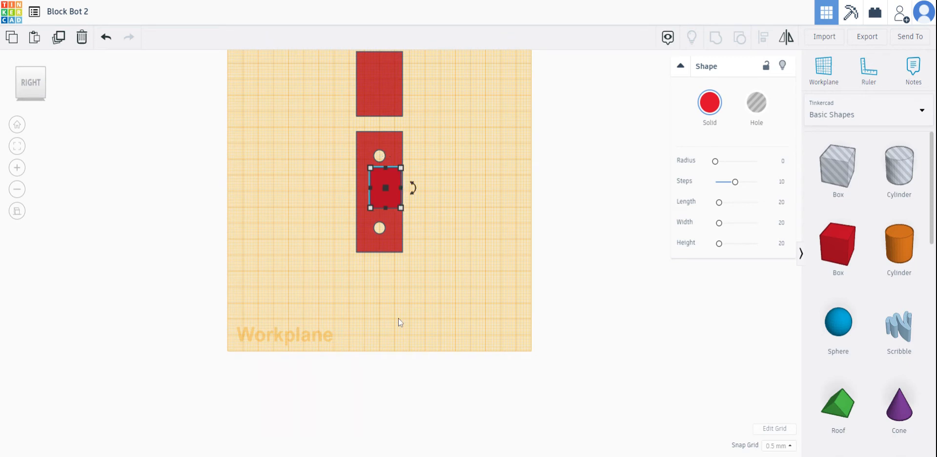
pyautogui.press('Left')
pyautogui.press('Left')
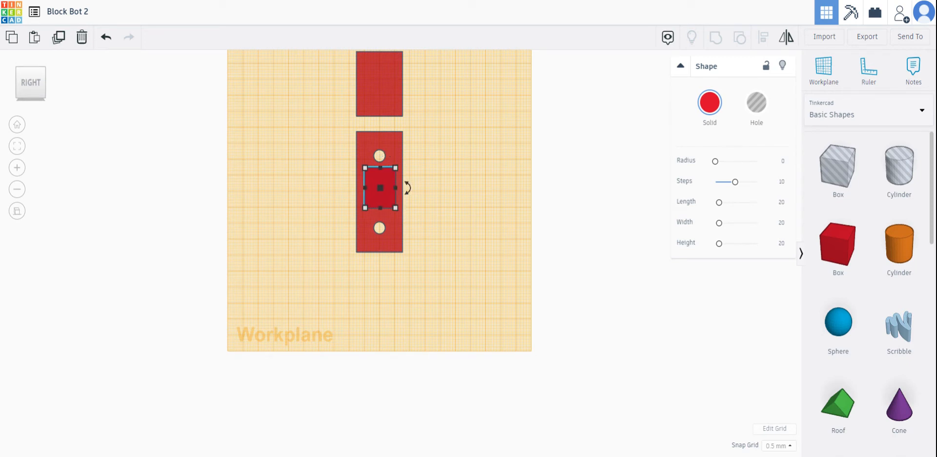
# - Lower the arm box about 2.5 mm on the side face, between the two holes
pyautogui.press('Down')
pyautogui.press('Down')
pyautogui.press('Down')
pyautogui.press('Down')
pyautogui.press('Down')
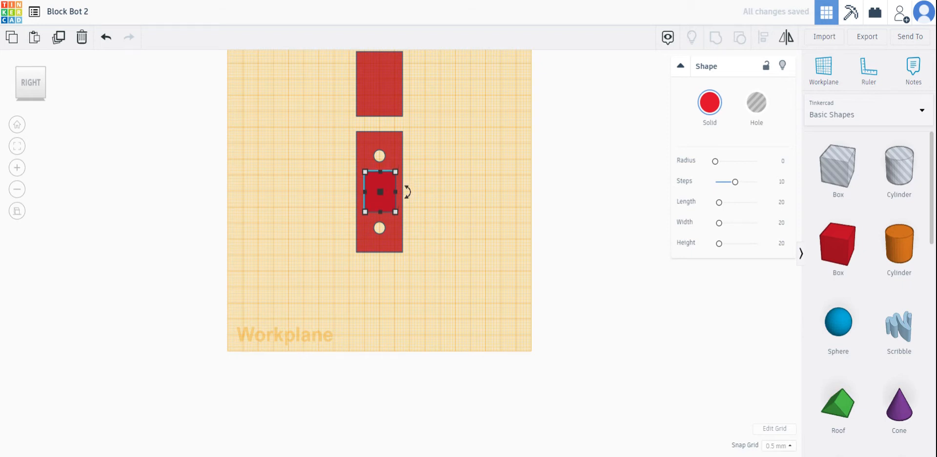
# - Try nudging the arm box sideways with a 1.0 mm snap grid, then return the snap grid to 0.5 mm
pyautogui.click(775, 446)
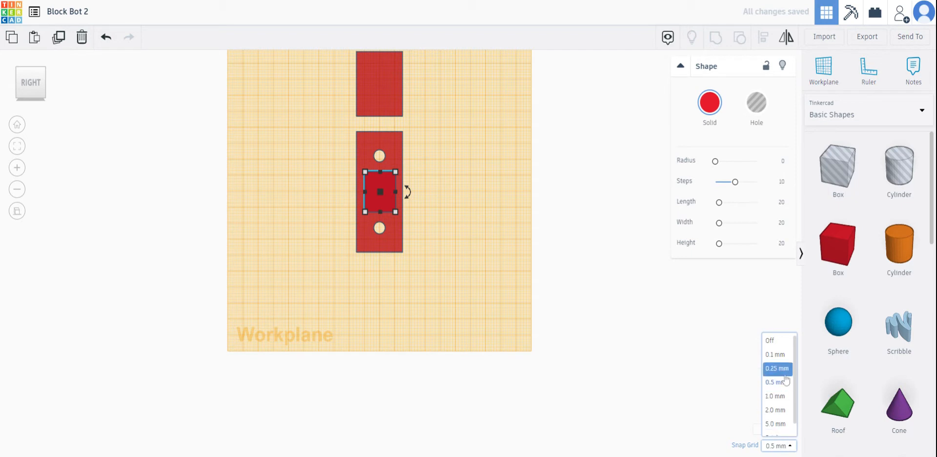
pyautogui.click(786, 396)
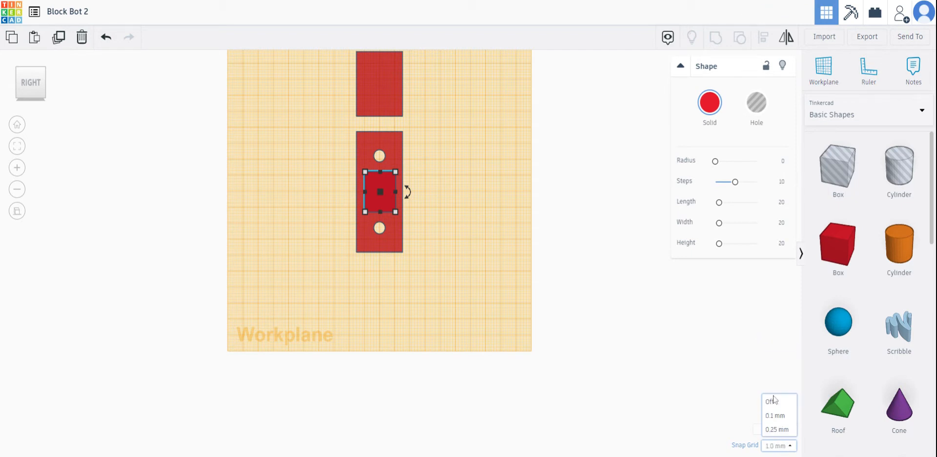
pyautogui.press('Left')
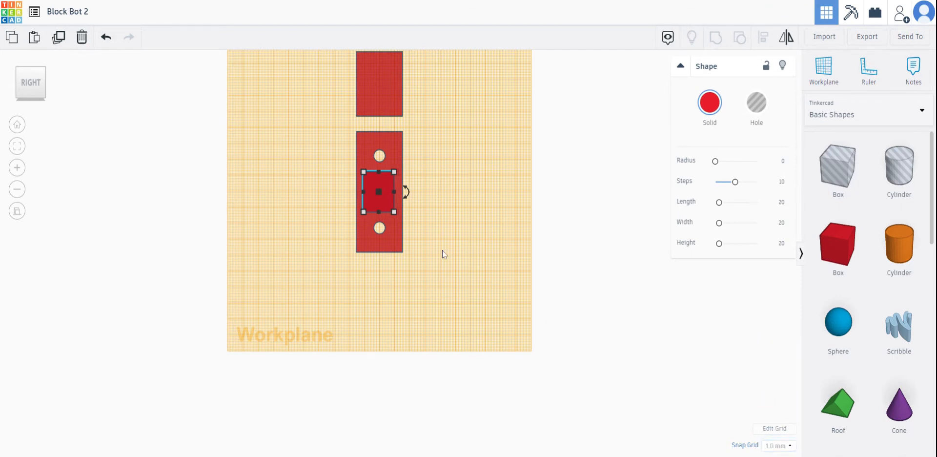
pyautogui.press('Right')
pyautogui.press('Left')
pyautogui.press('Right')
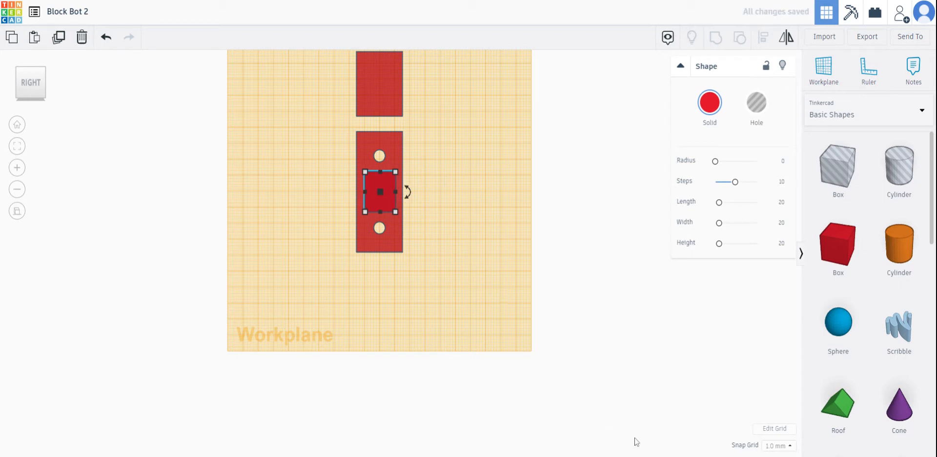
pyautogui.click(774, 445)
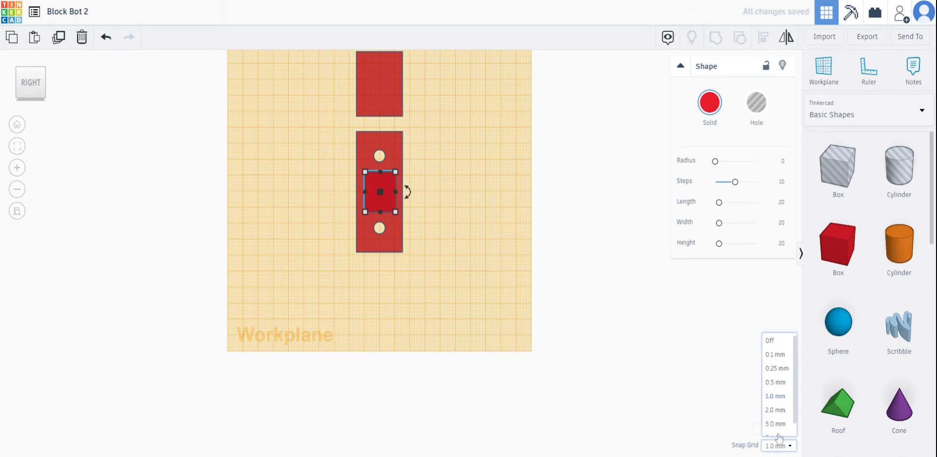
pyautogui.click(775, 381)
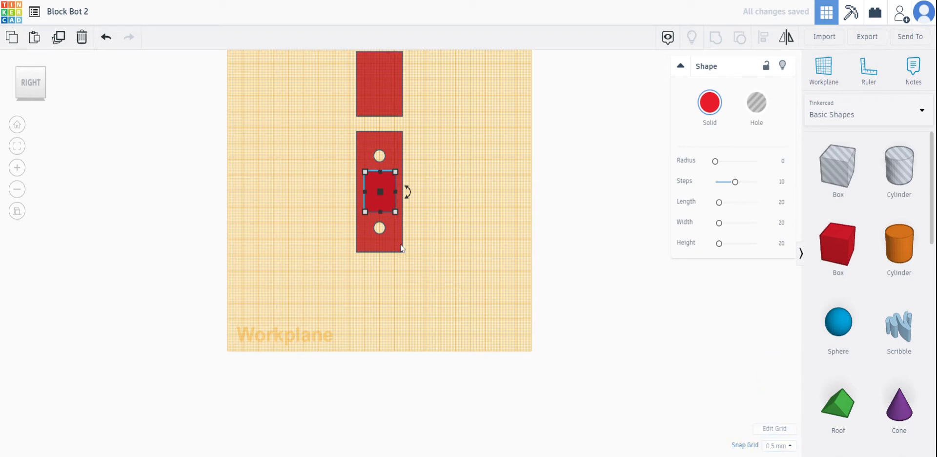
# - Lower the arm box another 2 mm or so toward the bottom hole in the side face
pyautogui.click(380, 212)
pyautogui.press('Down')
pyautogui.press('Down')
pyautogui.press('Down')
pyautogui.press('Down')
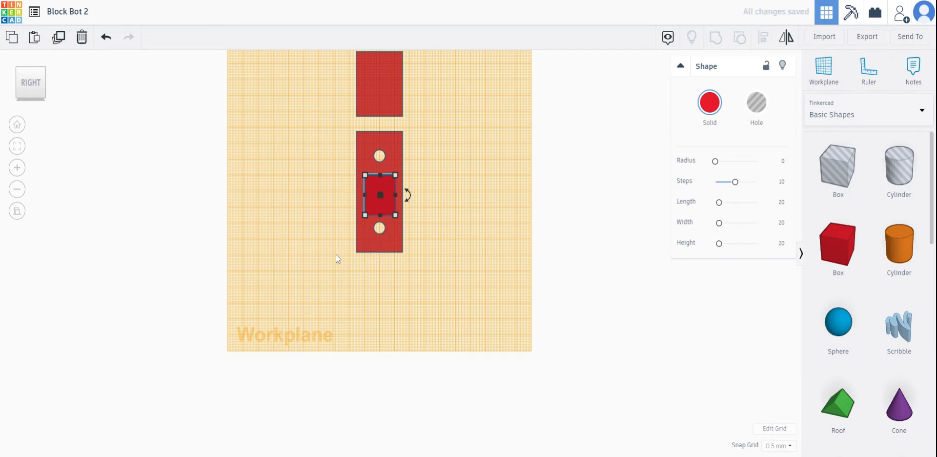
# - Place a workplane on the arm box's top face and add a solid cylinder there
pyautogui.moveTo(336, 254); pyautogui.dragTo(481, 314, button='right')
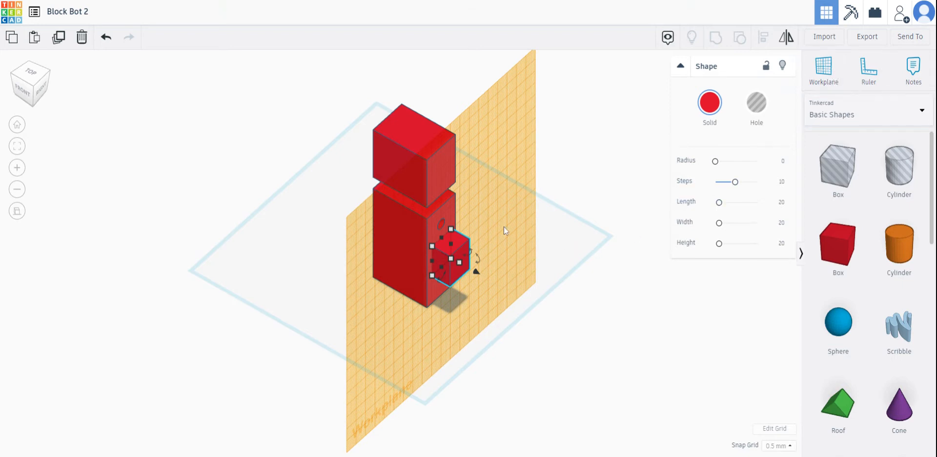
pyautogui.click(830, 78)
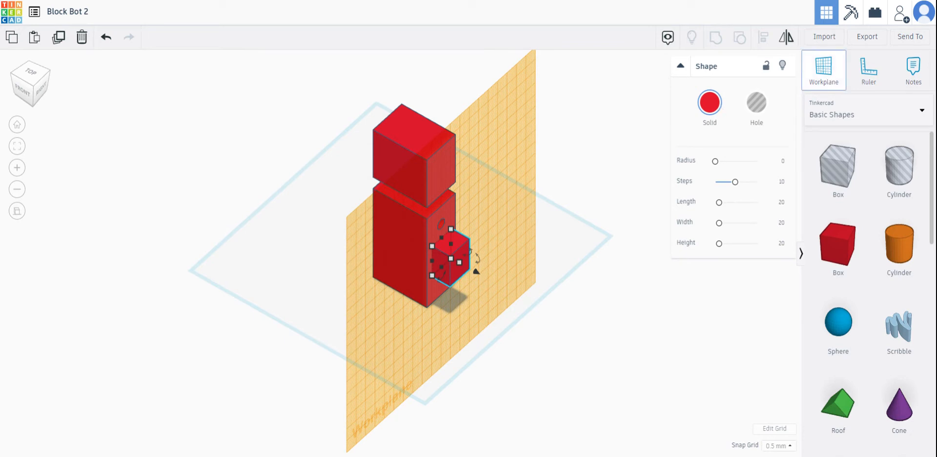
pyautogui.click(451, 247)
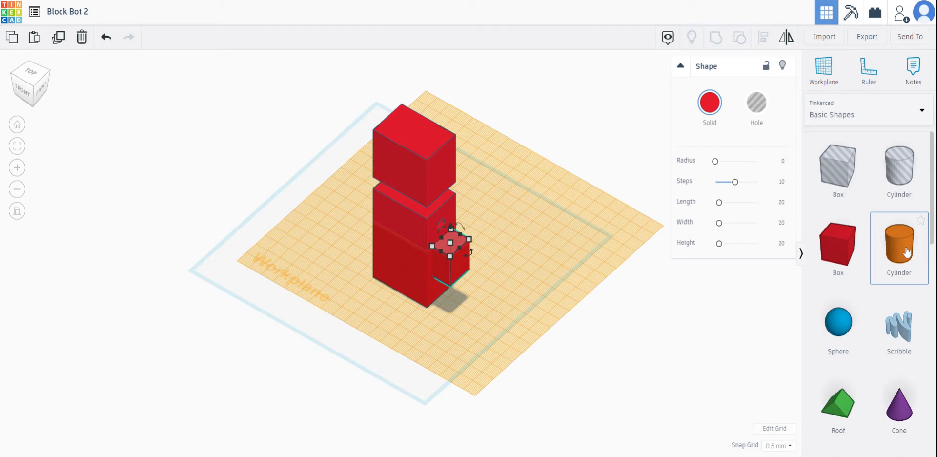
pyautogui.moveTo(901, 245); pyautogui.dragTo(459, 243)
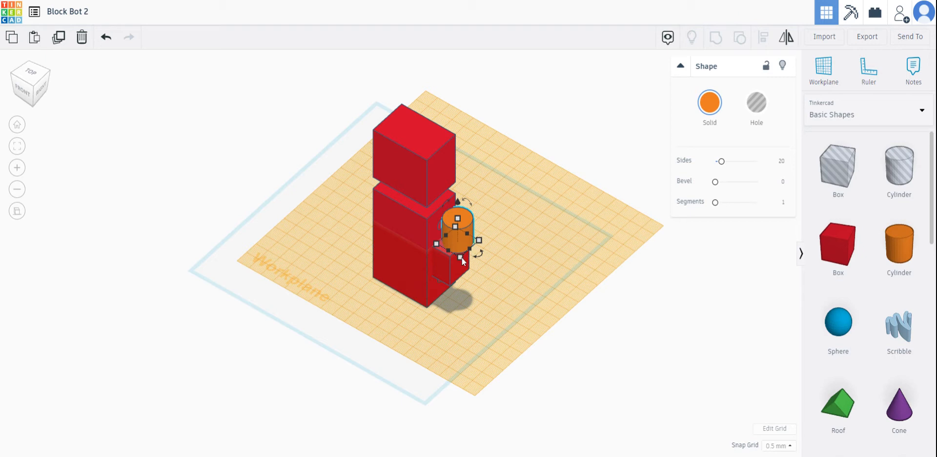
# - Set the cylinder's base to 8 mm by 8 mm and deselect it
pyautogui.moveTo(461, 257)
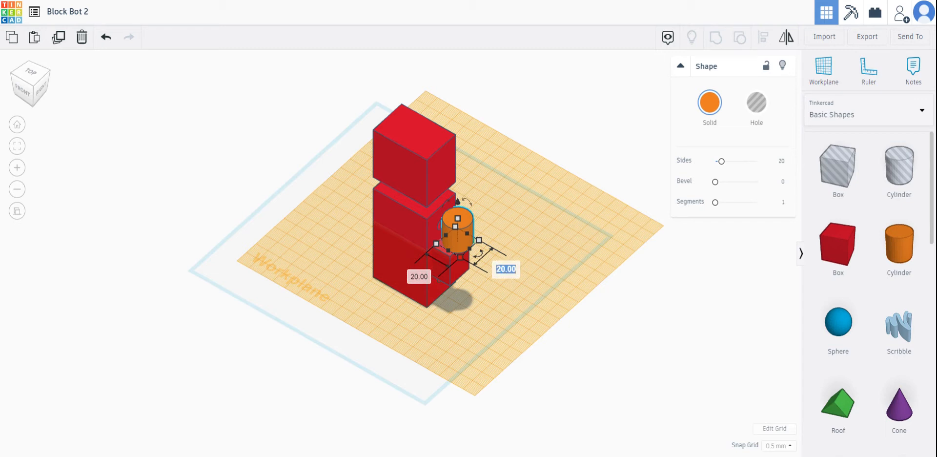
pyautogui.write('8')
pyautogui.click(418, 277)
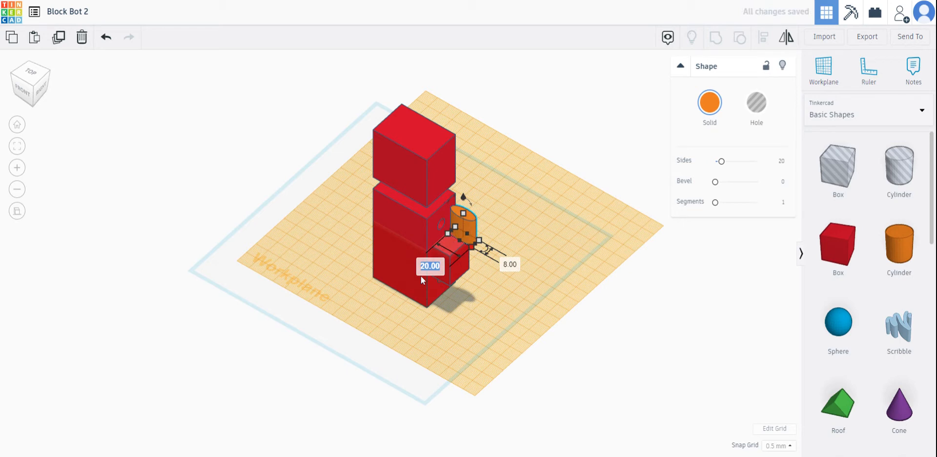
pyautogui.write('8')
pyautogui.press('Return')
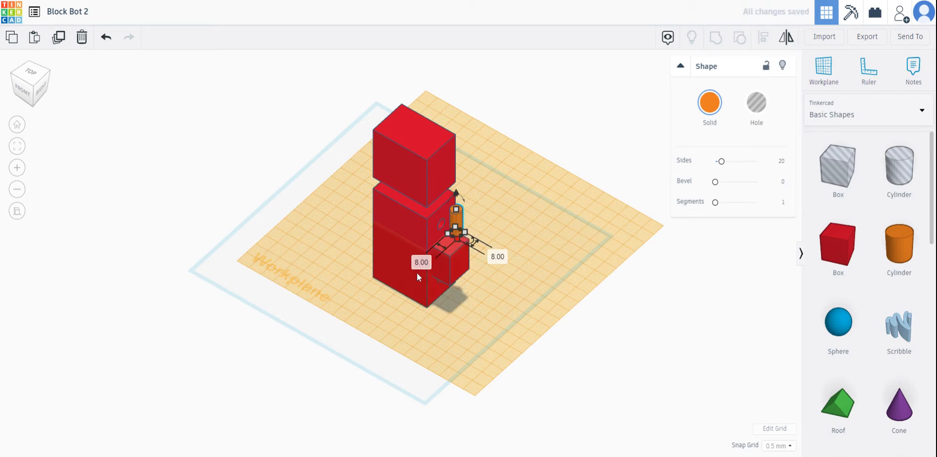
pyautogui.click(532, 240)
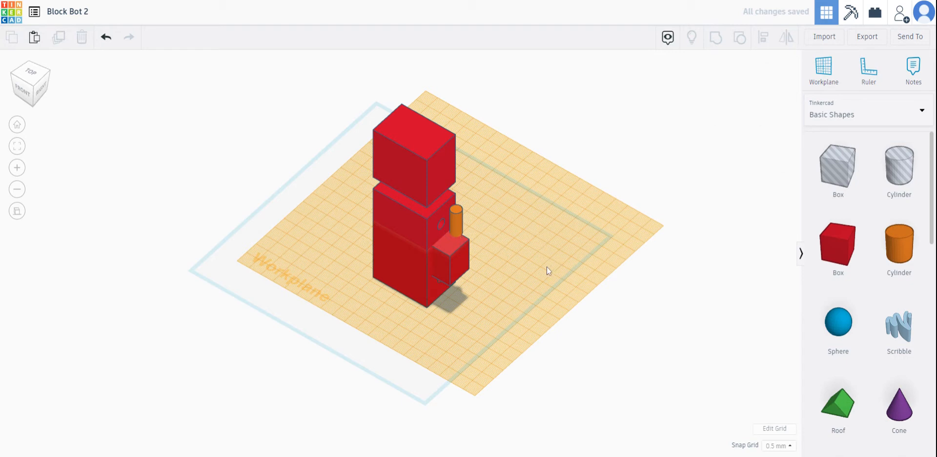
# - Set the cylinder's height to 40 mm and lower it 34 mm so it passes through the arm box
pyautogui.moveTo(537, 266); pyautogui.dragTo(527, 252, button='right')
pyautogui.moveTo(510, 229); pyautogui.dragTo(543, 236, button='right')
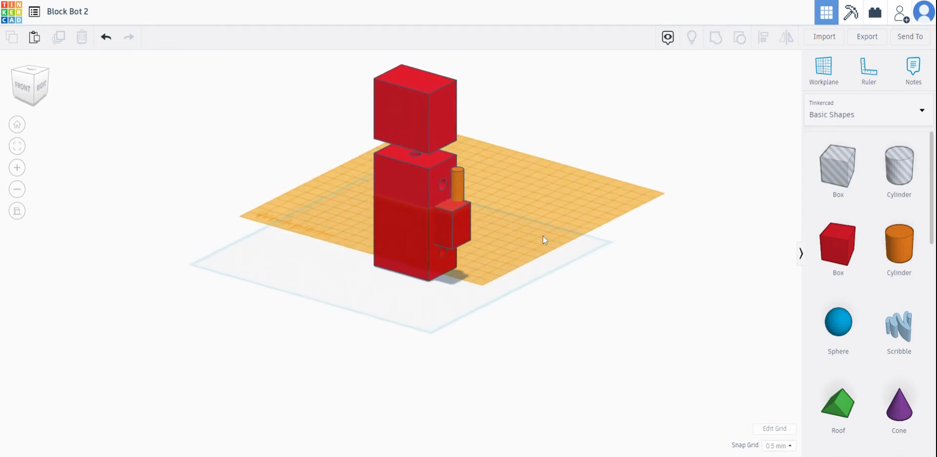
pyautogui.click(465, 196)
pyautogui.moveTo(458, 170)
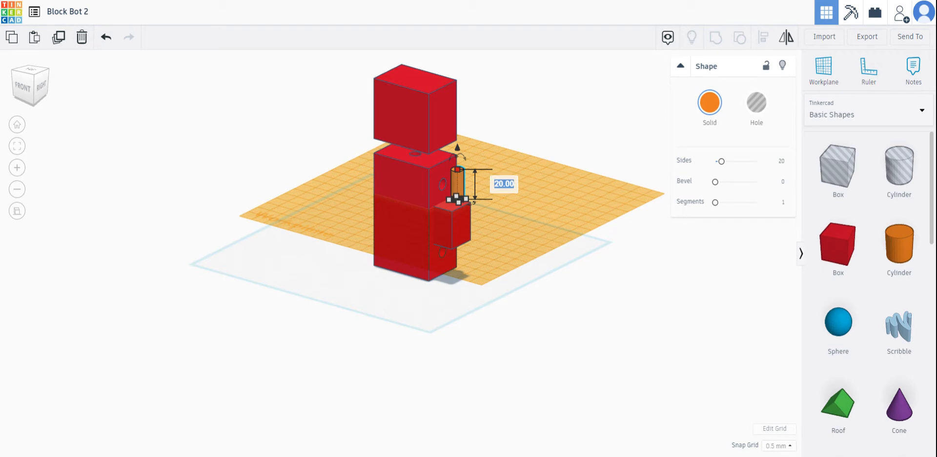
pyautogui.write('40')
pyautogui.press('Return')
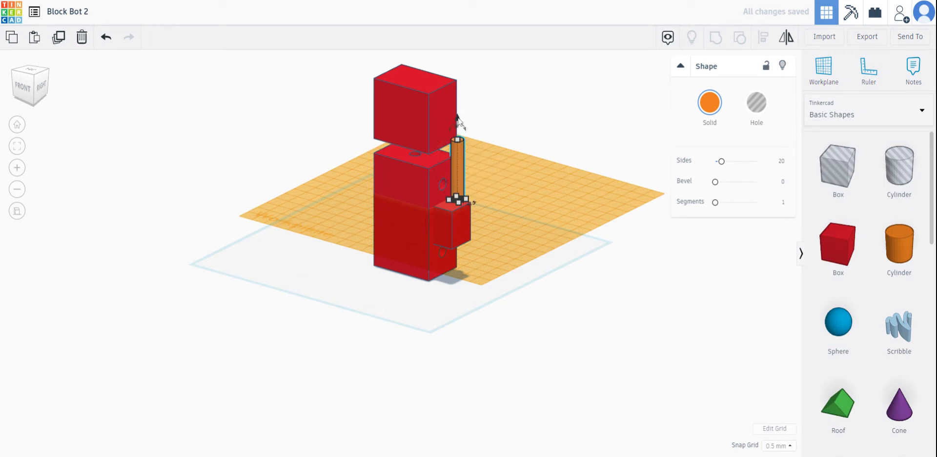
pyautogui.moveTo(458, 117); pyautogui.dragTo(460, 170)
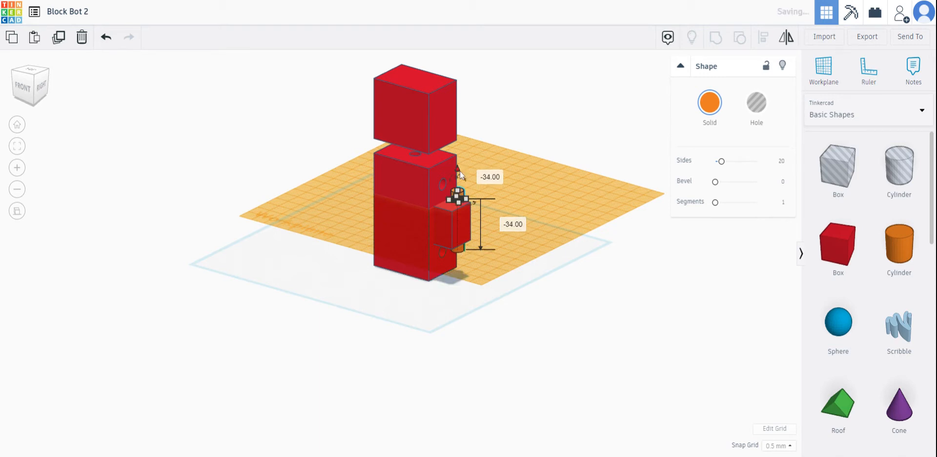
# - From the top view, nudge the cylinder along the body's side face to the middle of the arm box's width
pyautogui.moveTo(571, 211); pyautogui.dragTo(527, 252, button='right')
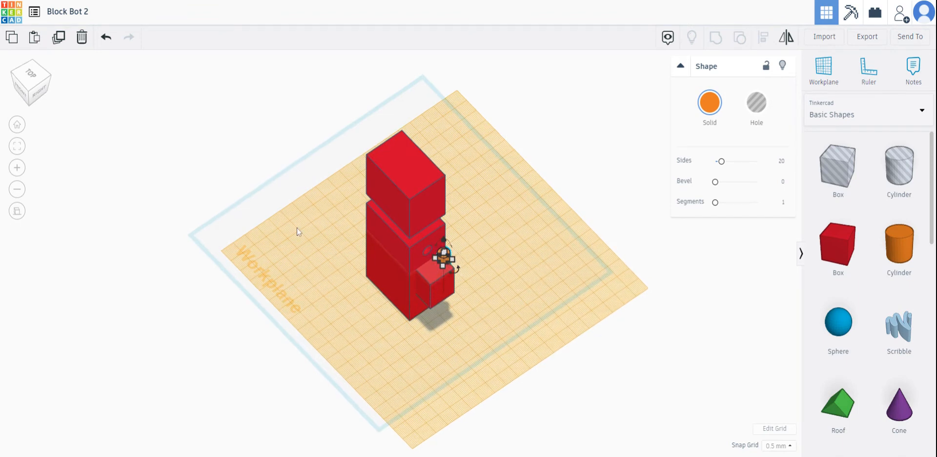
pyautogui.click(33, 76)
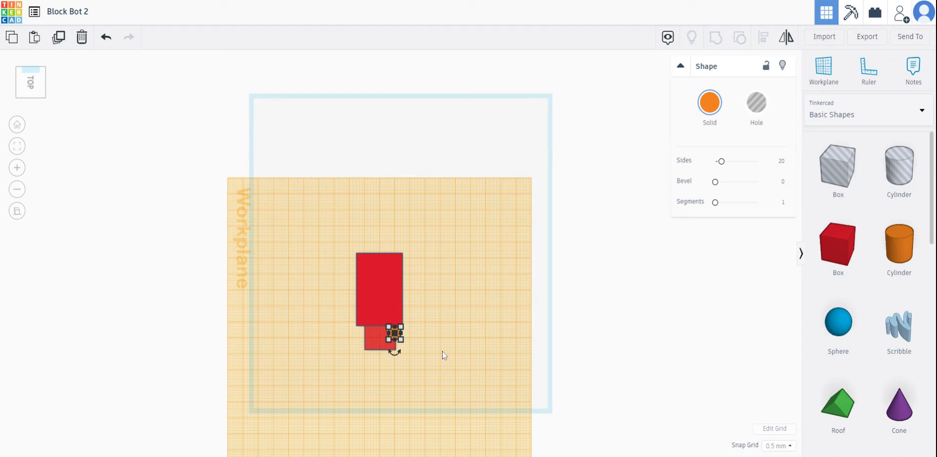
pyautogui.press('Left')
pyautogui.press('Left')
pyautogui.press('Left')
pyautogui.press('Left')
pyautogui.press('Left')
pyautogui.press('Left')
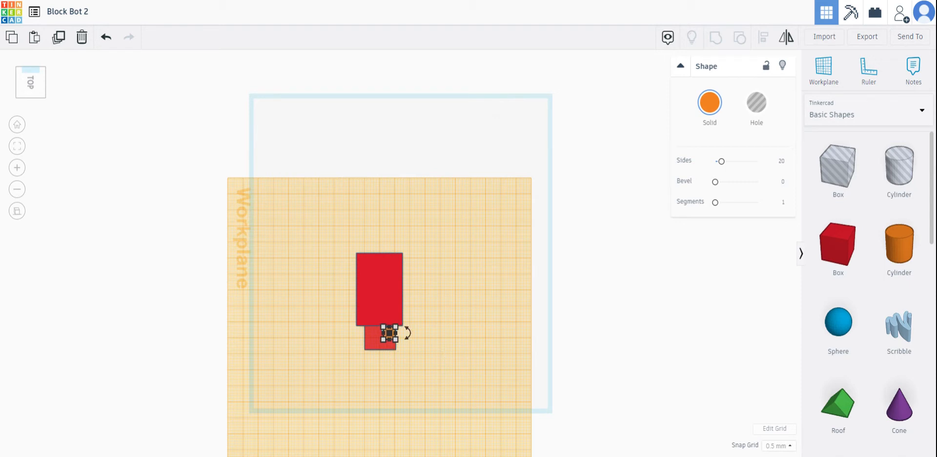
pyautogui.press('Left')
pyautogui.press('Left')
pyautogui.press('Left')
pyautogui.press('Left')
pyautogui.press('Left')
pyautogui.press('Left')
pyautogui.press('Left')
pyautogui.press('Left')
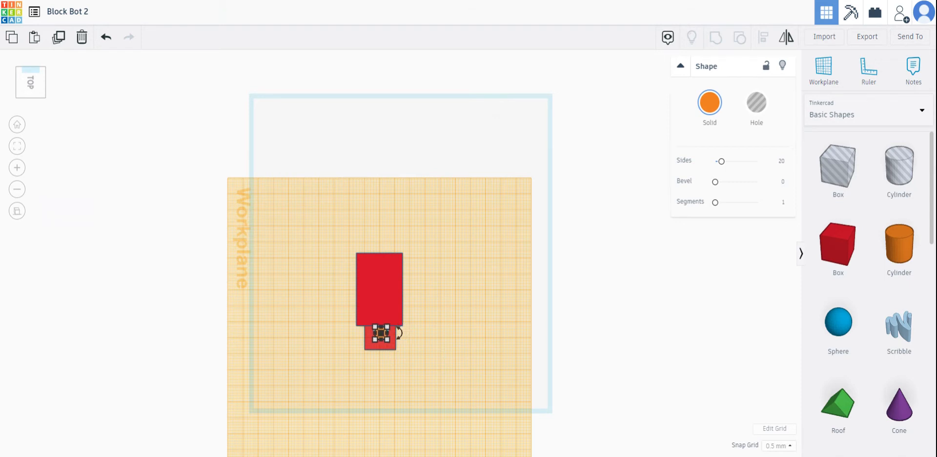
pyautogui.press('Left')
pyautogui.press('Left')
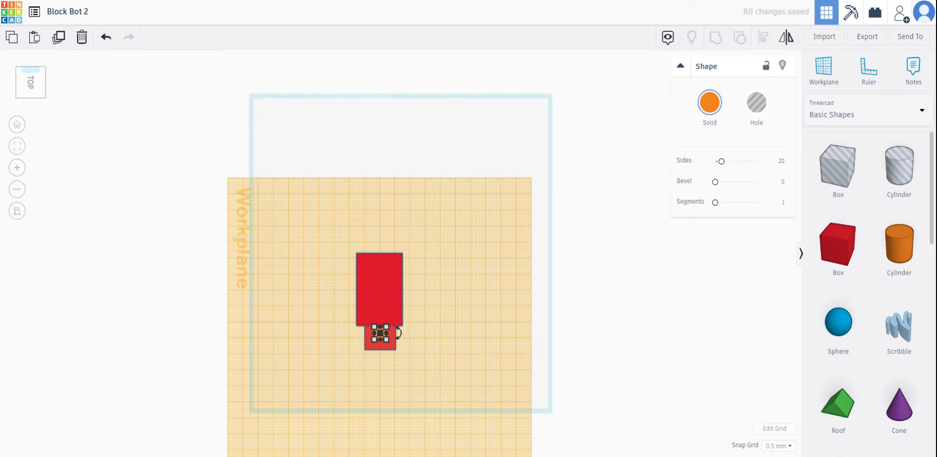
# - Nudge the cylinder outward from the body and fine-tune it in 0.5 mm steps until it is centred on the arm box's top face
pyautogui.press('Down')
pyautogui.press('Down')
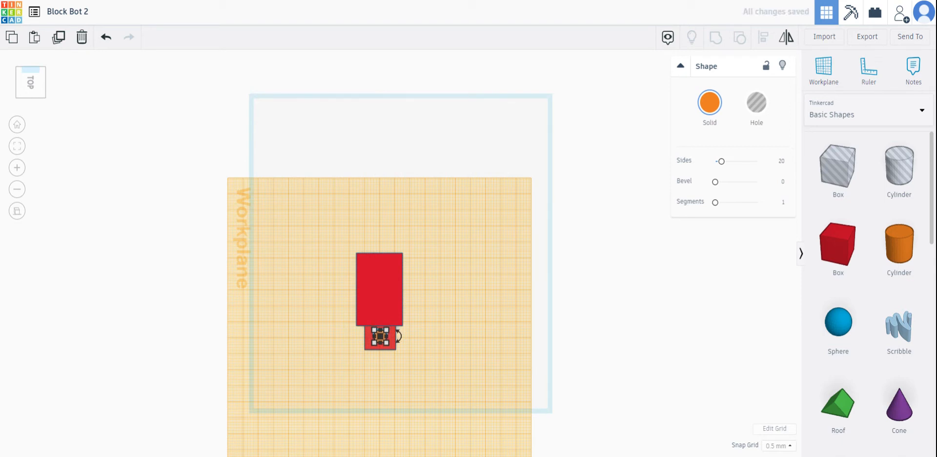
pyautogui.press('Right')
pyautogui.press('Down')
pyautogui.click(21, 152)
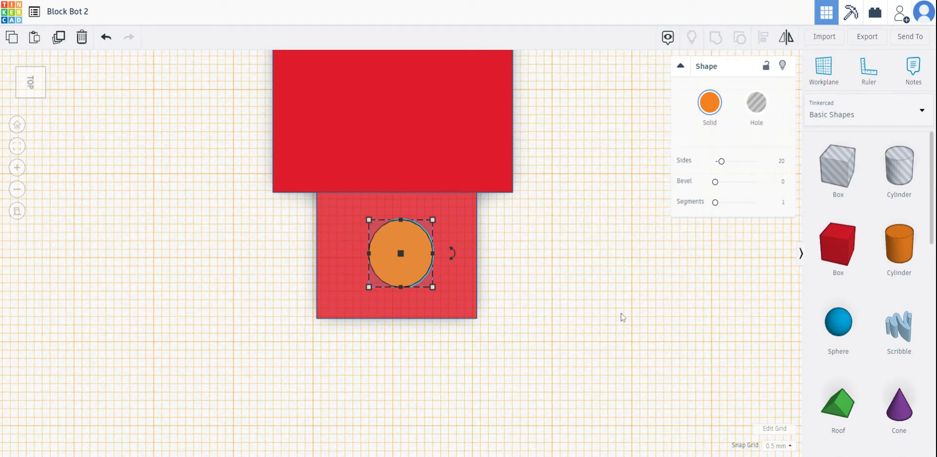
pyautogui.press('Left')
pyautogui.press('Right')
pyautogui.press('Left')
pyautogui.press('Down')
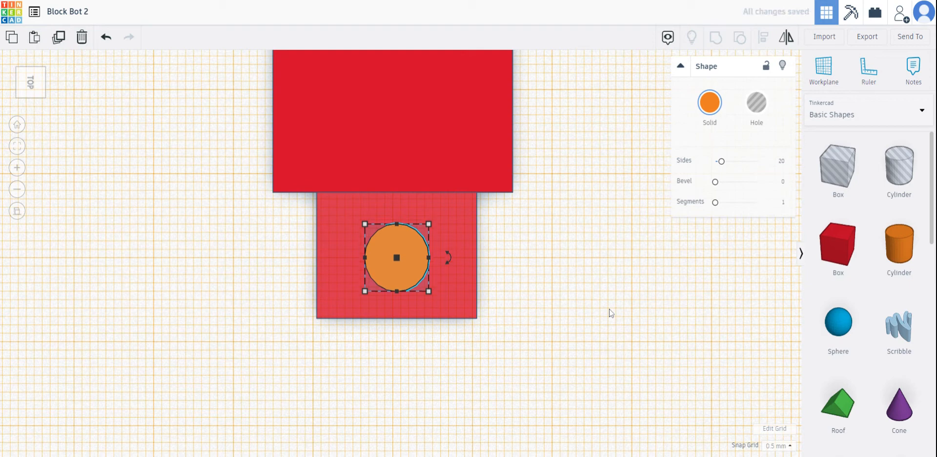
pyautogui.press('Up')
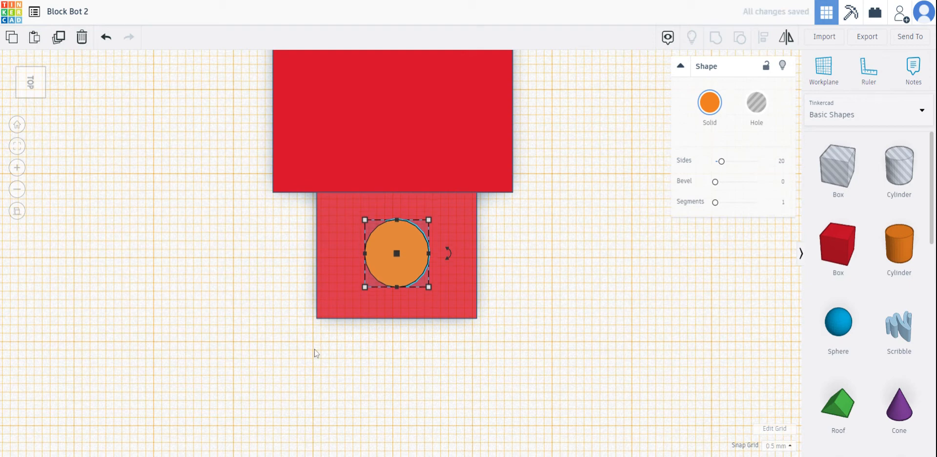
# - Turn the cylinder into a hole and group it with the arm box to cut a vertical opening through it
pyautogui.scroll(-1, 250, 262)
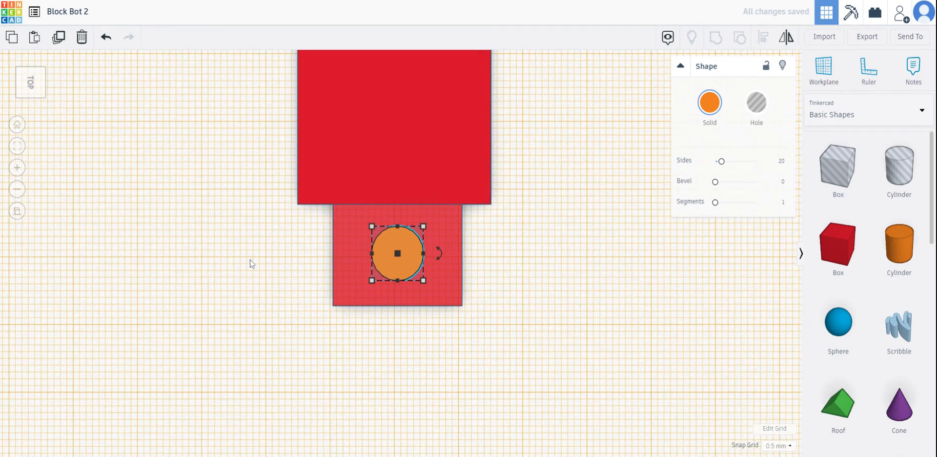
pyautogui.scroll(-2, 251, 262)
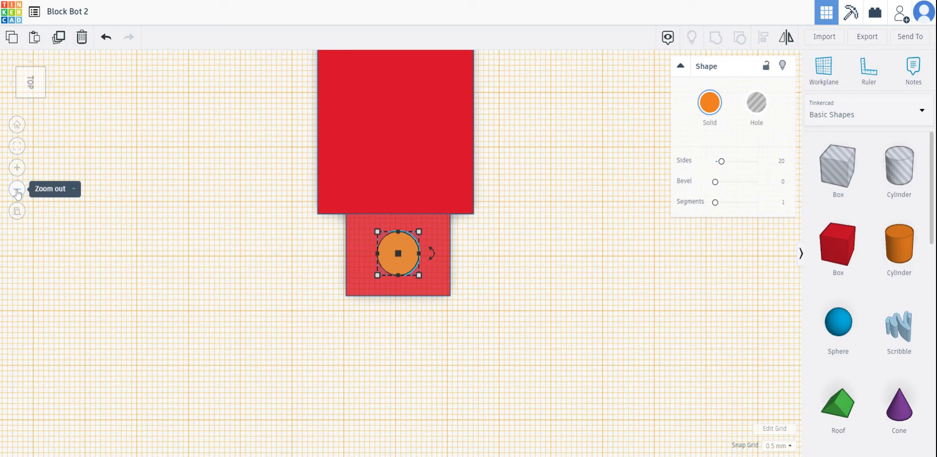
pyautogui.moveTo(449, 362); pyautogui.dragTo(651, 258, button='right')
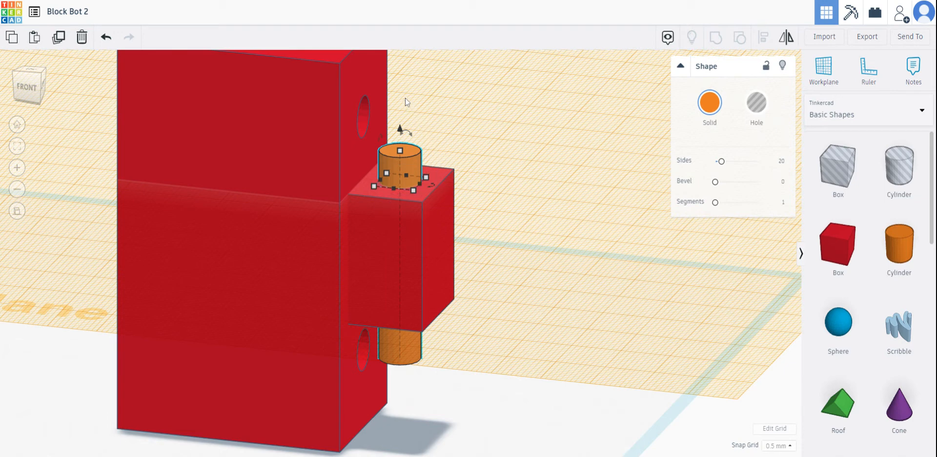
pyautogui.moveTo(406, 98); pyautogui.dragTo(474, 140)
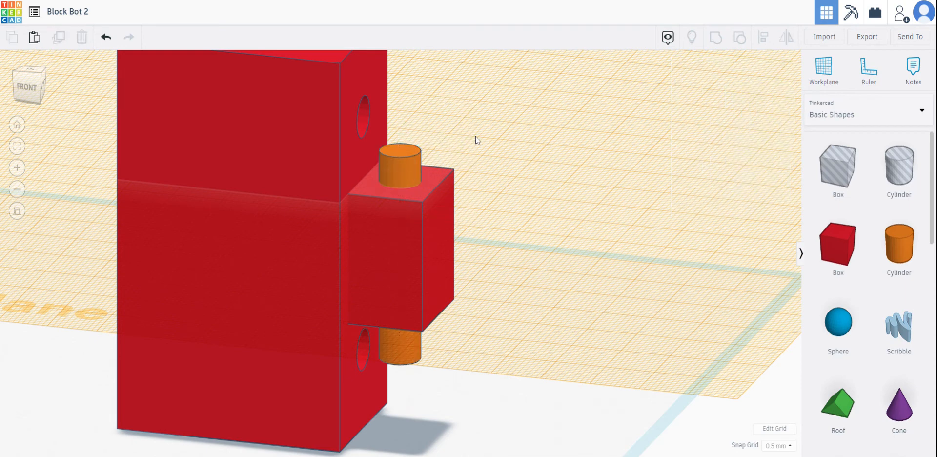
pyautogui.click(416, 153)
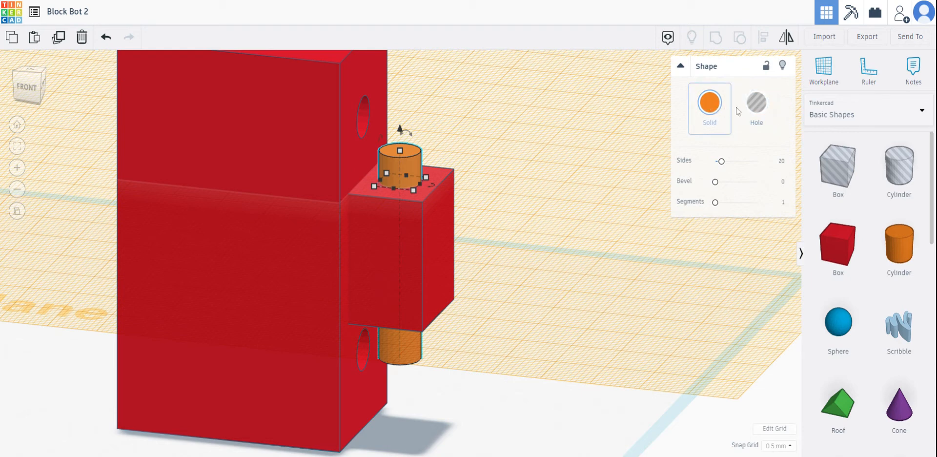
pyautogui.click(756, 104)
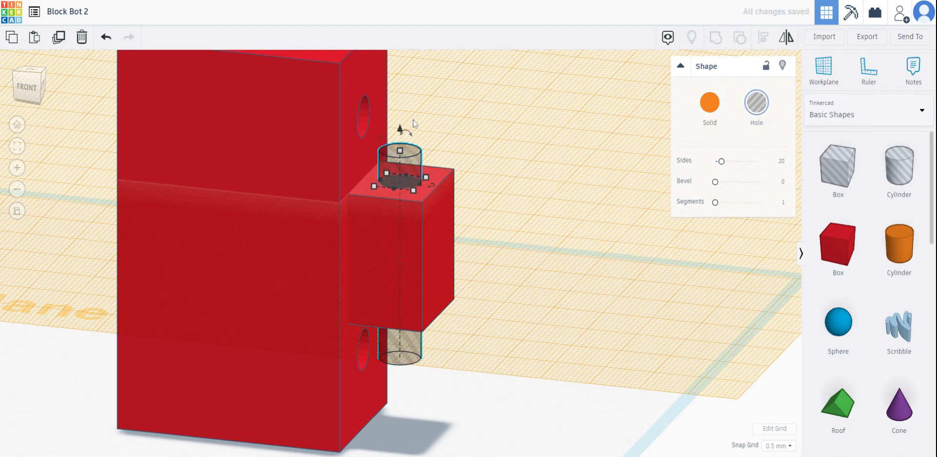
pyautogui.moveTo(433, 153); pyautogui.dragTo(472, 218)
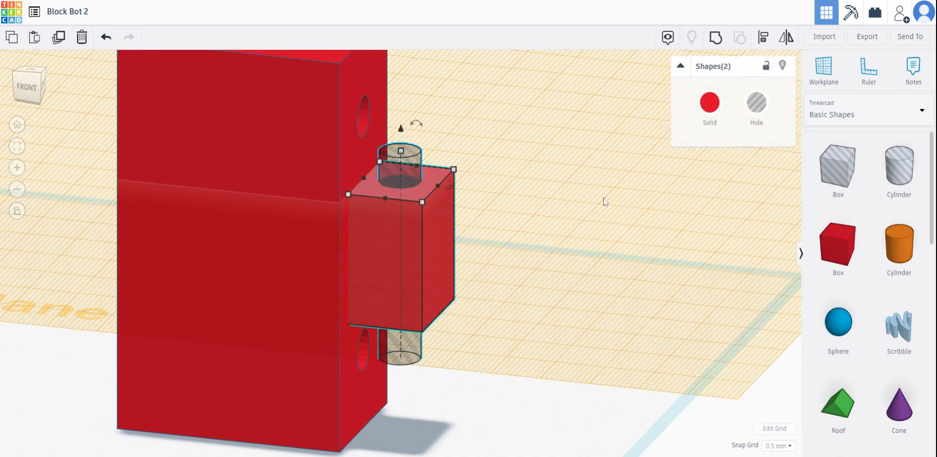
pyautogui.click(718, 44)
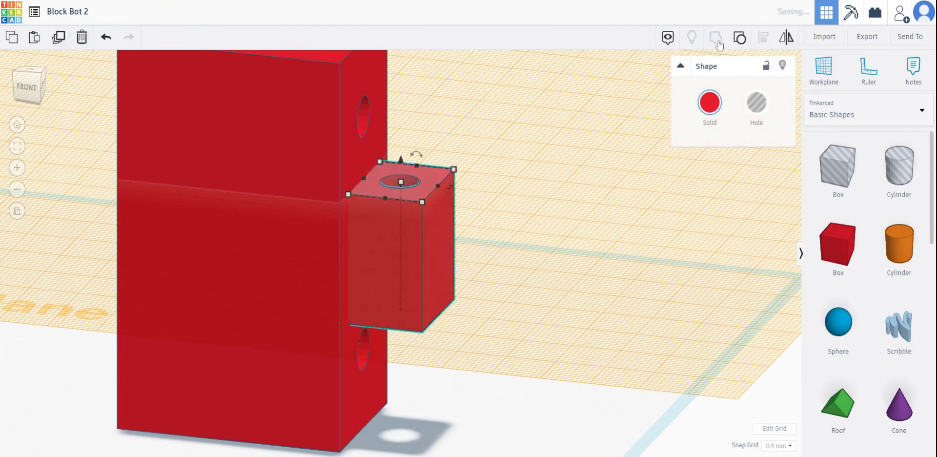
# - Duplicate the drilled arm block and place the copy about 78 mm in front of the original and 25 mm sideways
pyautogui.moveTo(549, 232); pyautogui.dragTo(470, 268, button='right')
pyautogui.scroll(-3, 472, 267)
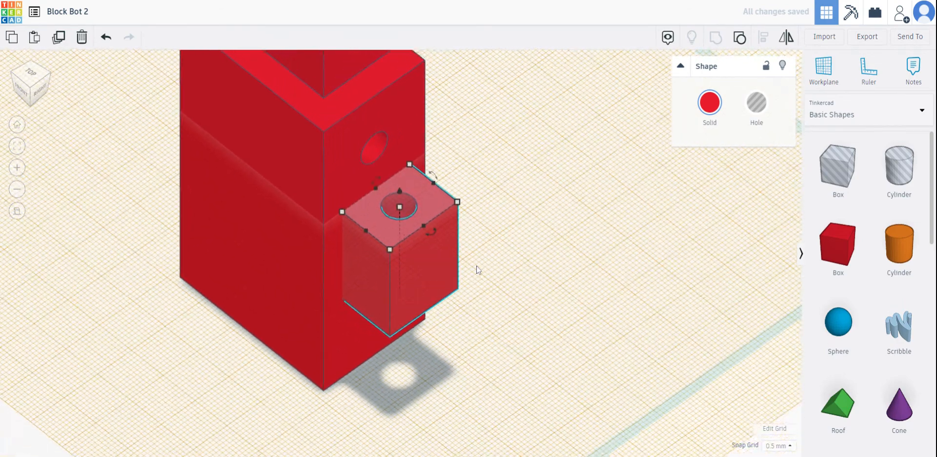
pyautogui.moveTo(471, 279); pyautogui.dragTo(496, 259, button='right')
pyautogui.click(414, 258)
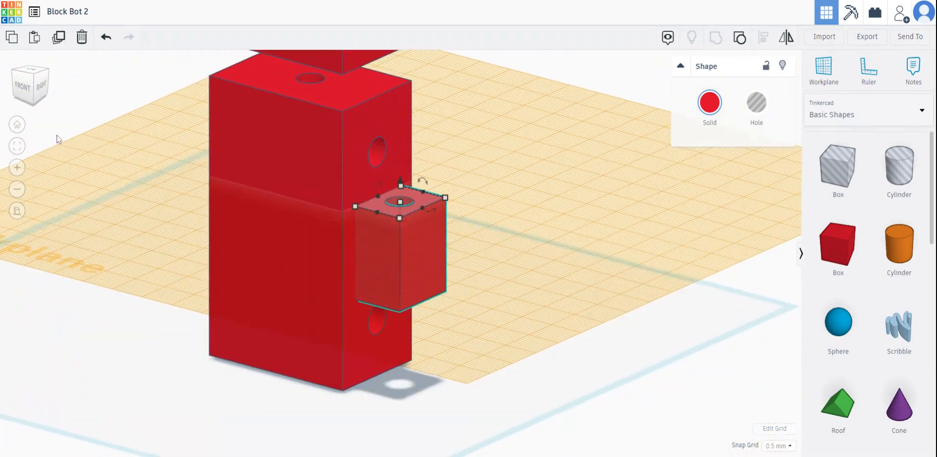
pyautogui.scroll(-3, 197, 203)
pyautogui.scroll(-3, 197, 203)
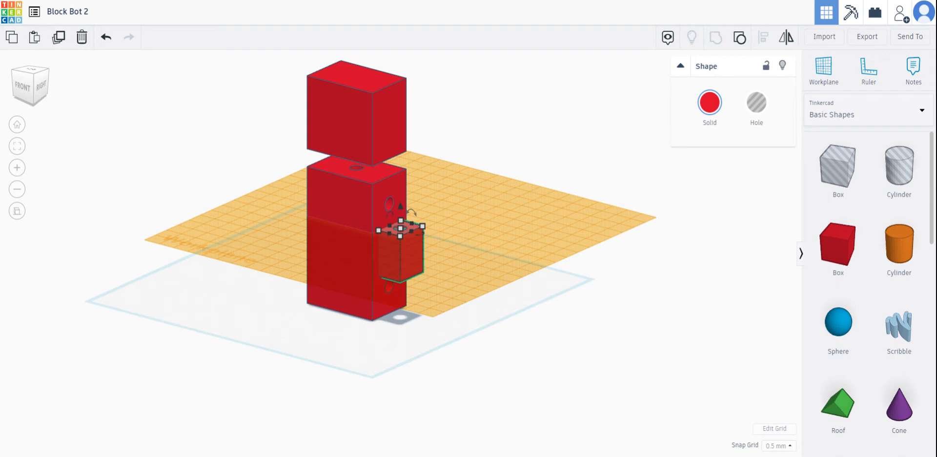
pyautogui.click(425, 293)
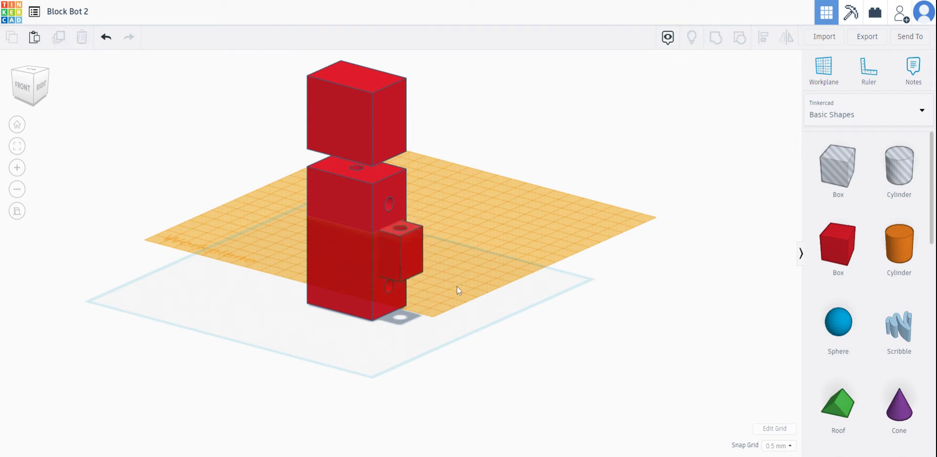
pyautogui.click(401, 249)
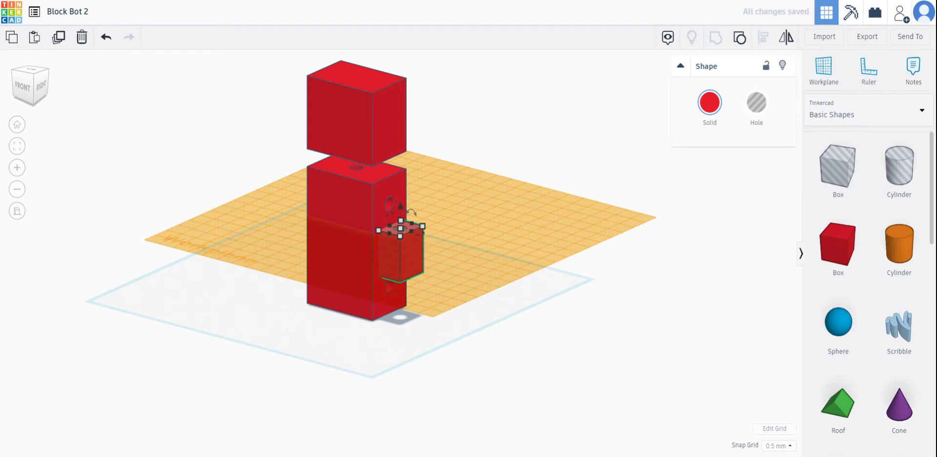
pyautogui.moveTo(401, 247); pyautogui.dragTo(350, 293)
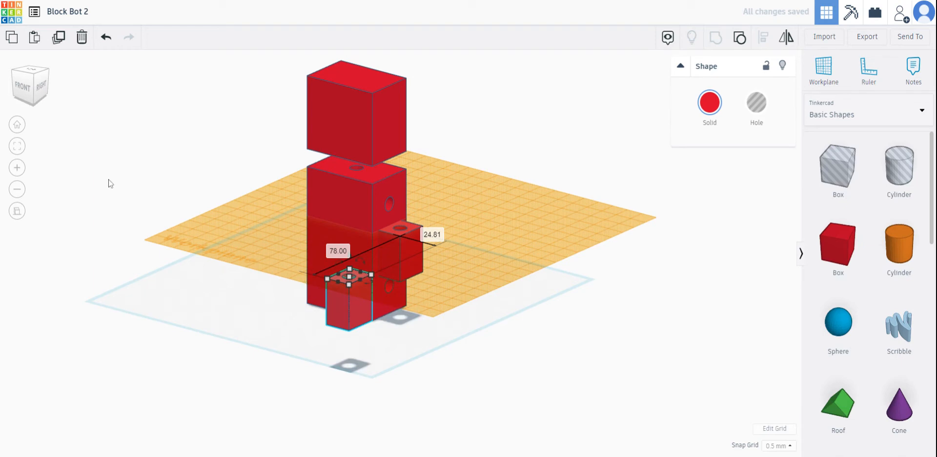
# - Rotate the copied arm block 90° so its hole runs horizontally from front to back
pyautogui.click(17, 146)
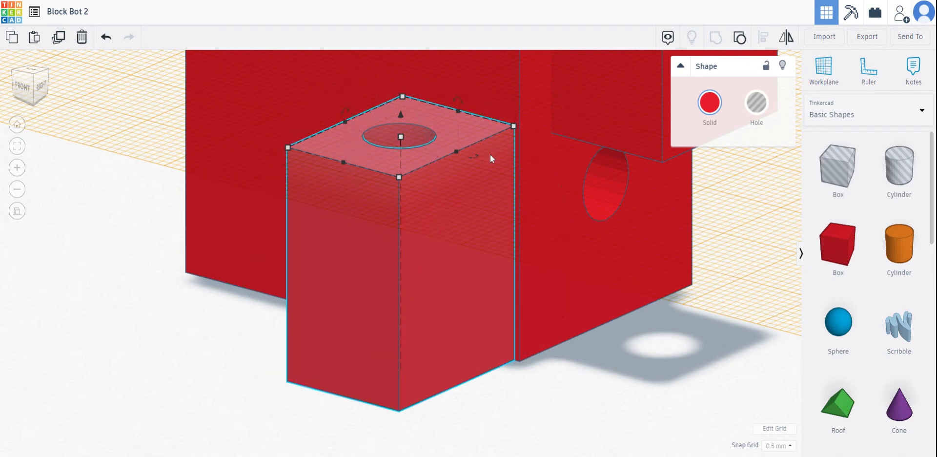
pyautogui.moveTo(475, 157); pyautogui.dragTo(477, 156)
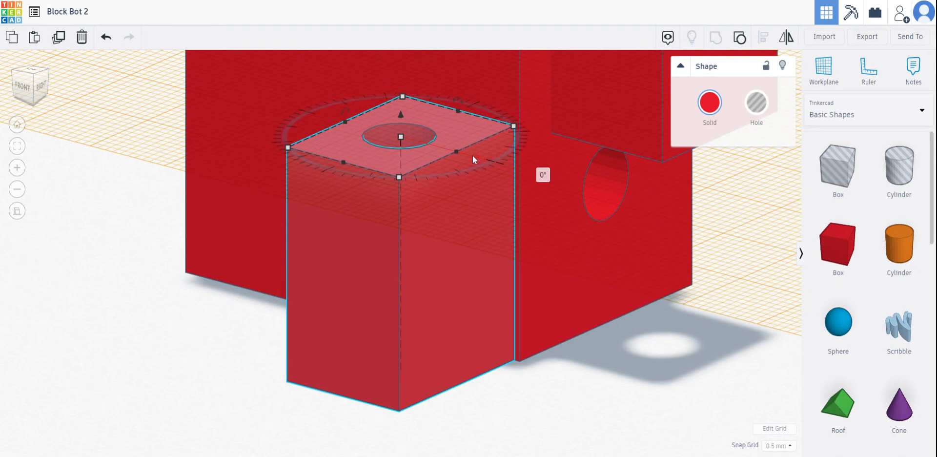
pyautogui.moveTo(349, 115); pyautogui.dragTo(344, 112)
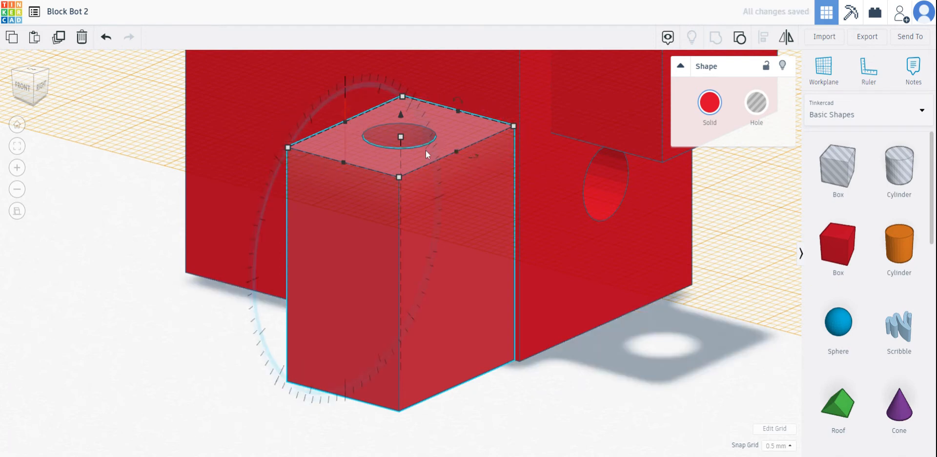
pyautogui.scroll(-3, 427, 156)
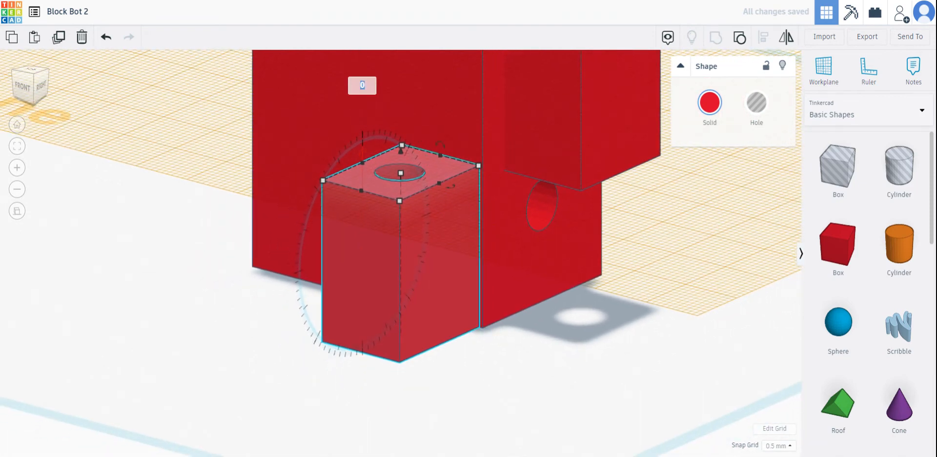
pyautogui.write('9')
pyautogui.press('Return')
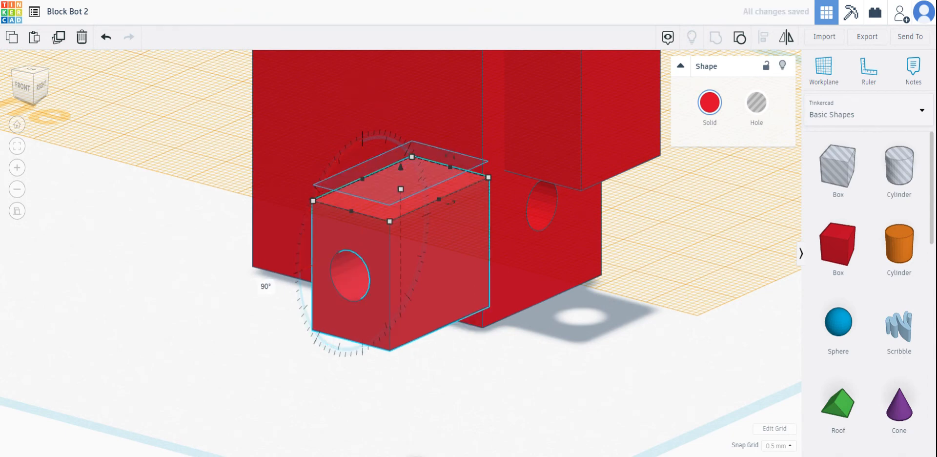
# - Shift the rotated block clear of the body and lower it 13 mm, checking its height from the front view
pyautogui.moveTo(526, 283); pyautogui.dragTo(533, 268, button='right')
pyautogui.scroll(-5, 550, 265)
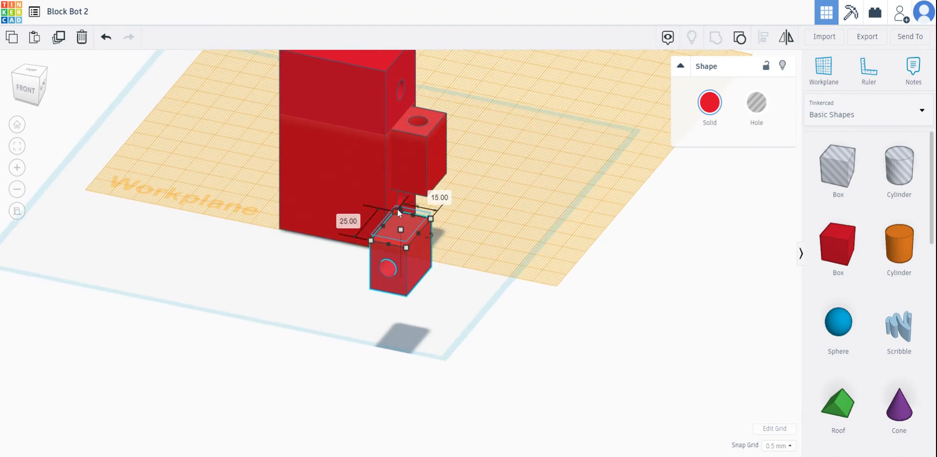
pyautogui.moveTo(400, 210); pyautogui.dragTo(406, 235)
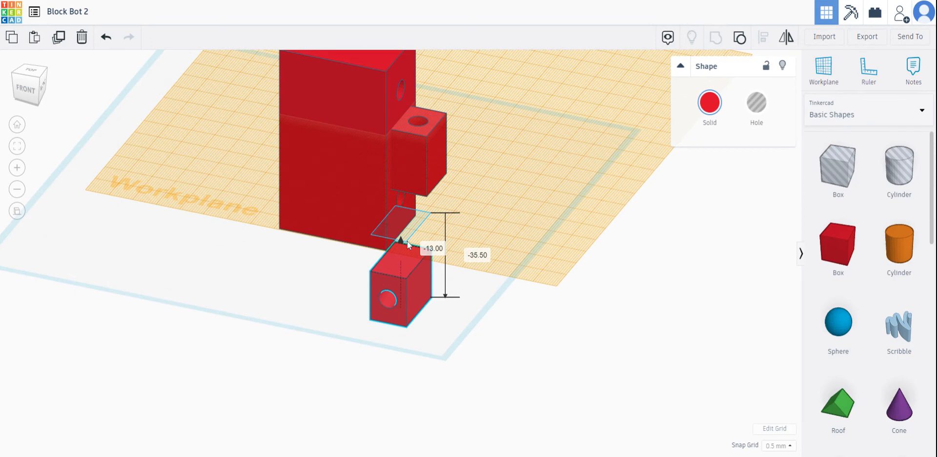
pyautogui.moveTo(464, 303); pyautogui.dragTo(521, 260, button='right')
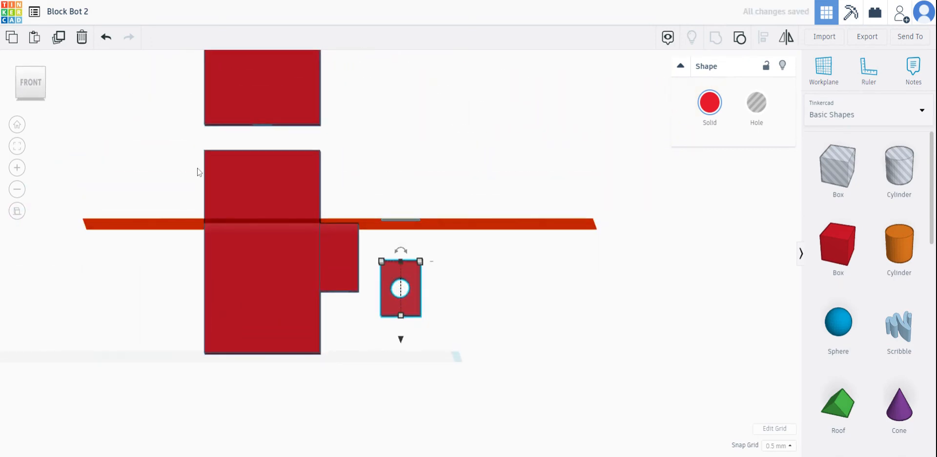
# - Lower the rotated arm block 12 mm and slide it sideways toward the body, below the attached upper arm block
pyautogui.click(37, 88)
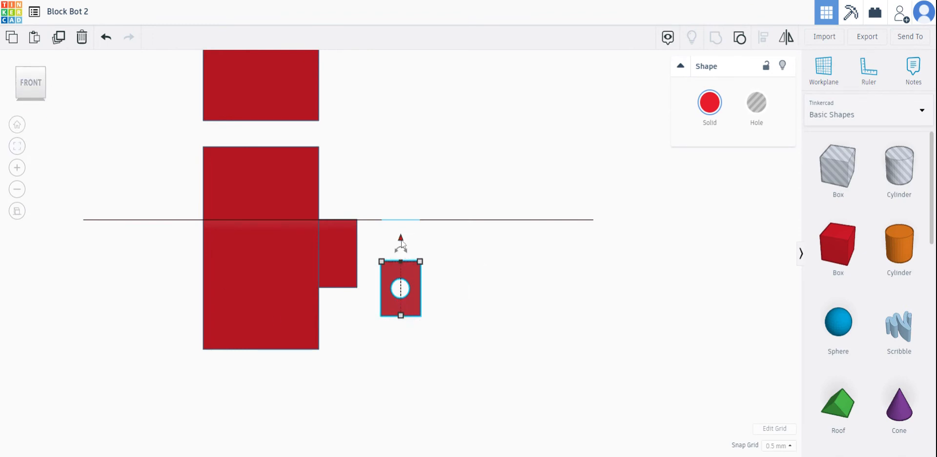
pyautogui.moveTo(403, 241); pyautogui.dragTo(404, 275)
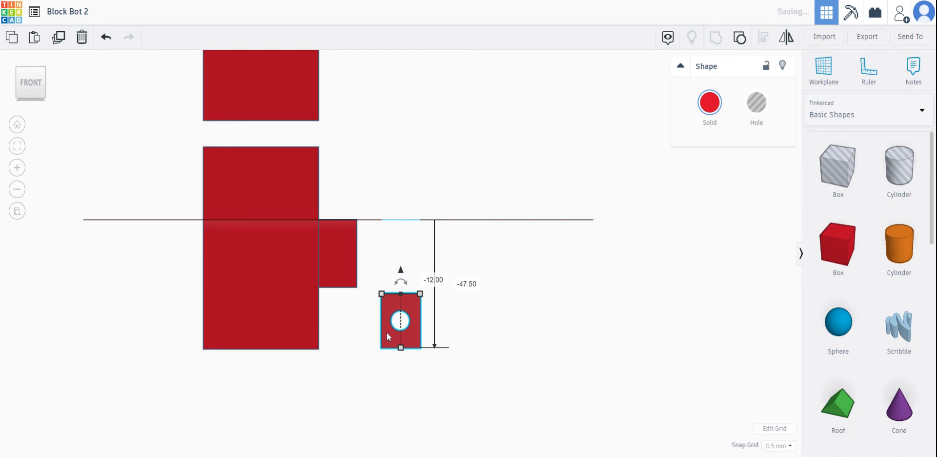
pyautogui.moveTo(399, 334); pyautogui.dragTo(352, 334)
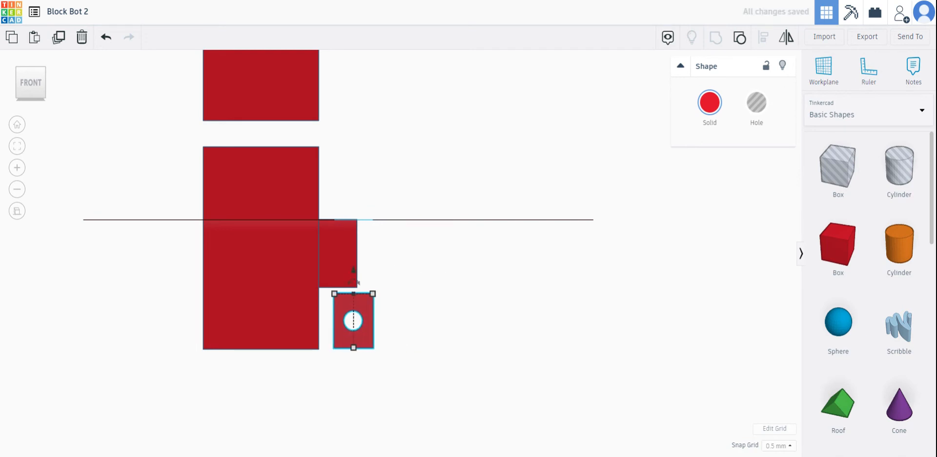
# - Lower the rotated block another 0.5 mm to bring its underside level with the body's underside, working from the front view
pyautogui.moveTo(426, 316)
pyautogui.mouseDown(button='right')
pyautogui.moveTo(385, 343)
pyautogui.moveTo(318, 315)
pyautogui.moveTo(410, 324)
pyautogui.moveTo(470, 316)
pyautogui.moveTo(282, 313)
pyautogui.moveTo(412, 322)
pyautogui.mouseUp(button='right')
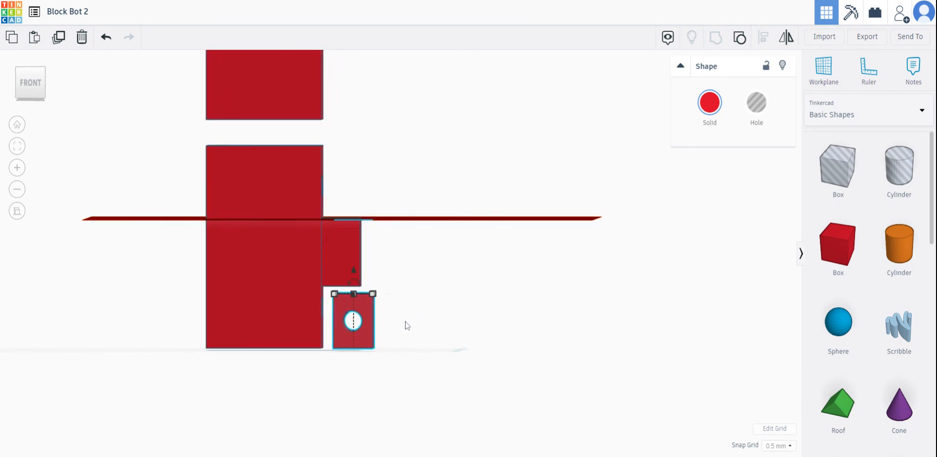
pyautogui.click(17, 146)
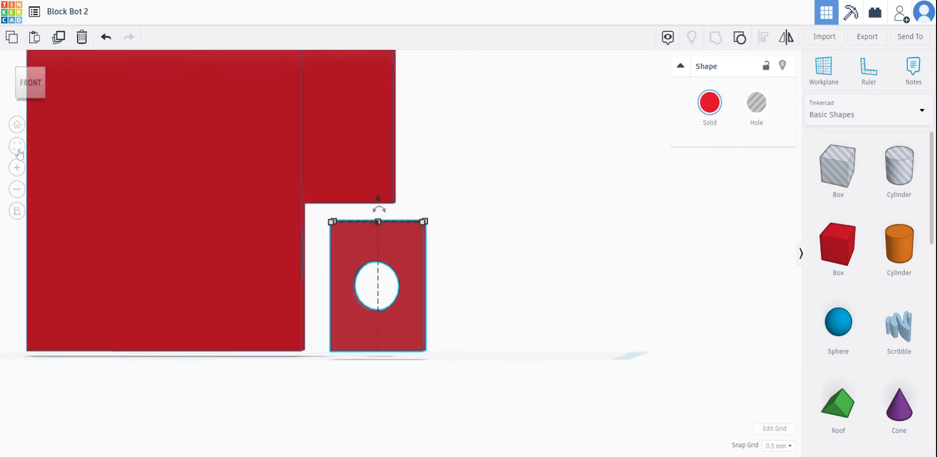
pyautogui.click(33, 81)
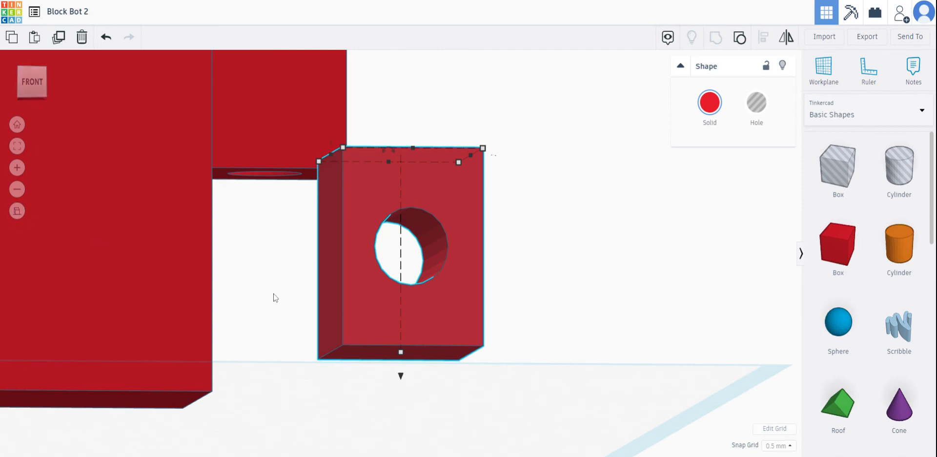
pyautogui.moveTo(264, 338); pyautogui.dragTo(250, 341, button='right')
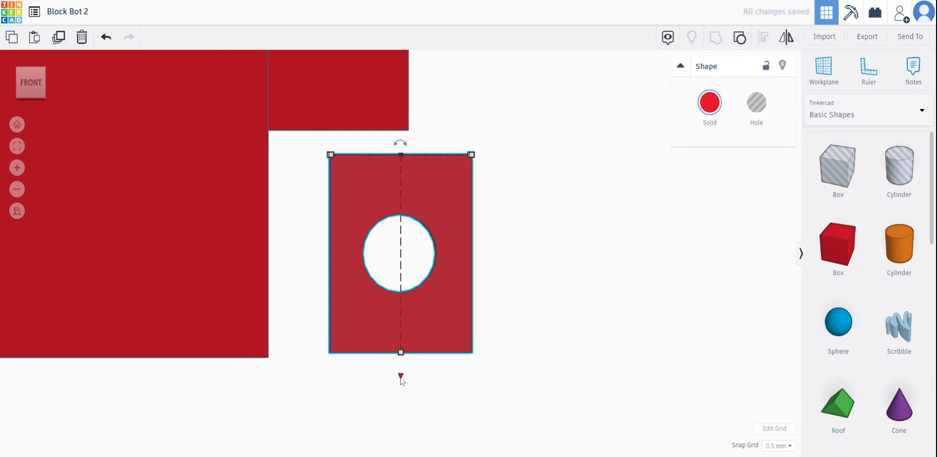
pyautogui.moveTo(401, 377); pyautogui.dragTo(400, 383)
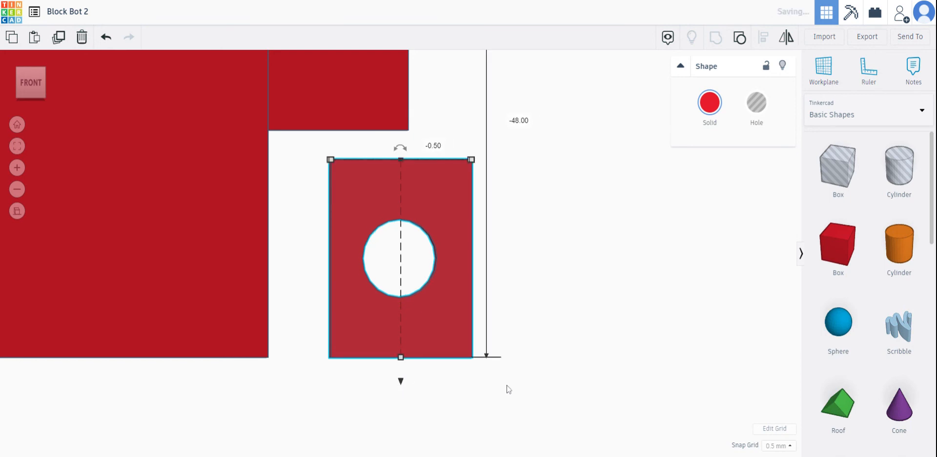
# - Move the rotated arm block backward, closer to the front of the body, and deselect it
pyautogui.moveTo(576, 292); pyautogui.dragTo(444, 305, button='right')
pyautogui.scroll(-6, 566, 278)
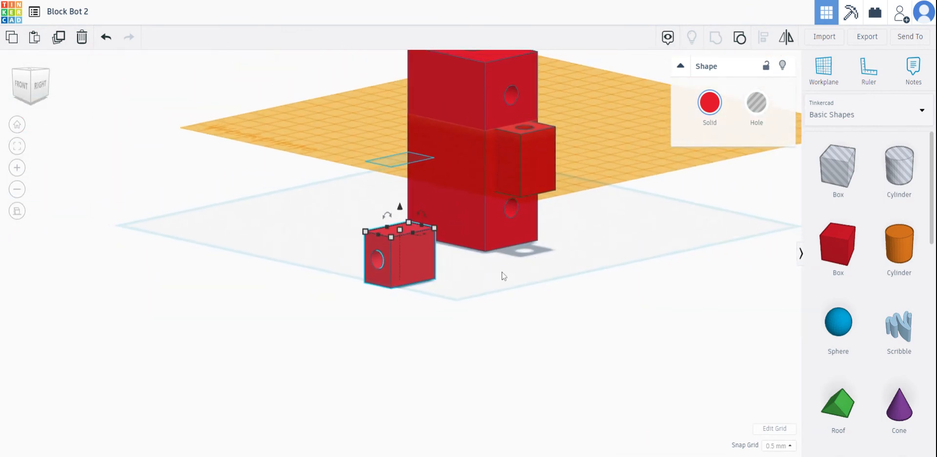
pyautogui.moveTo(504, 275); pyautogui.dragTo(551, 280, button='right')
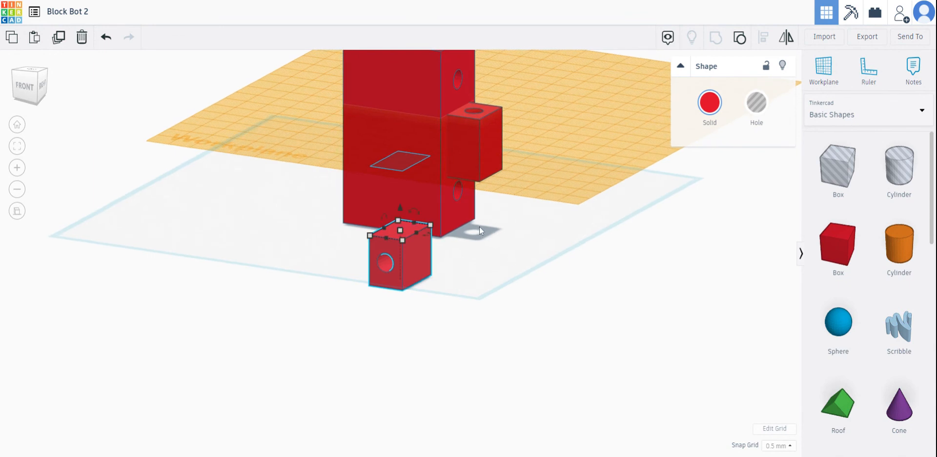
pyautogui.scroll(-2, 481, 225)
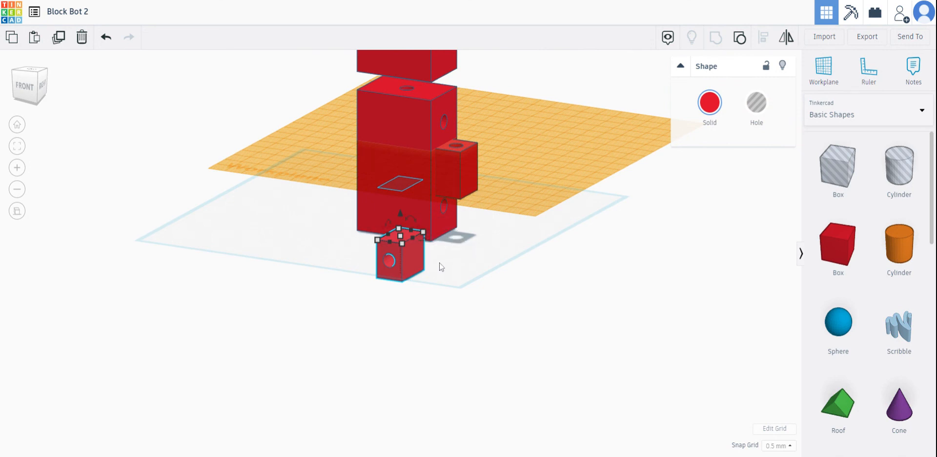
pyautogui.moveTo(340, 260); pyautogui.dragTo(386, 244, button='right')
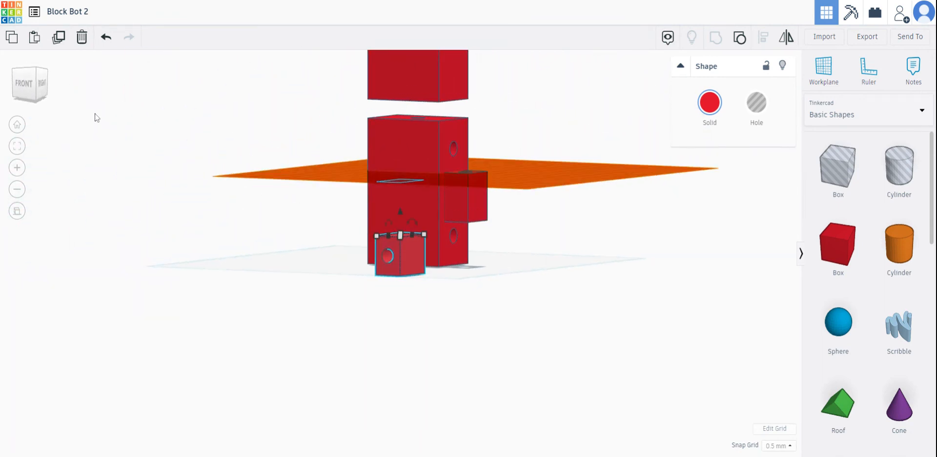
pyautogui.click(41, 75)
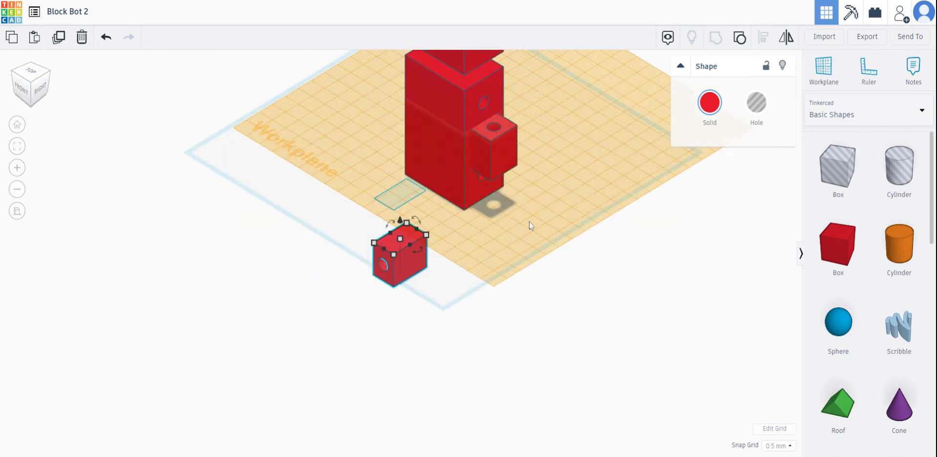
pyautogui.scroll(-5, 528, 221)
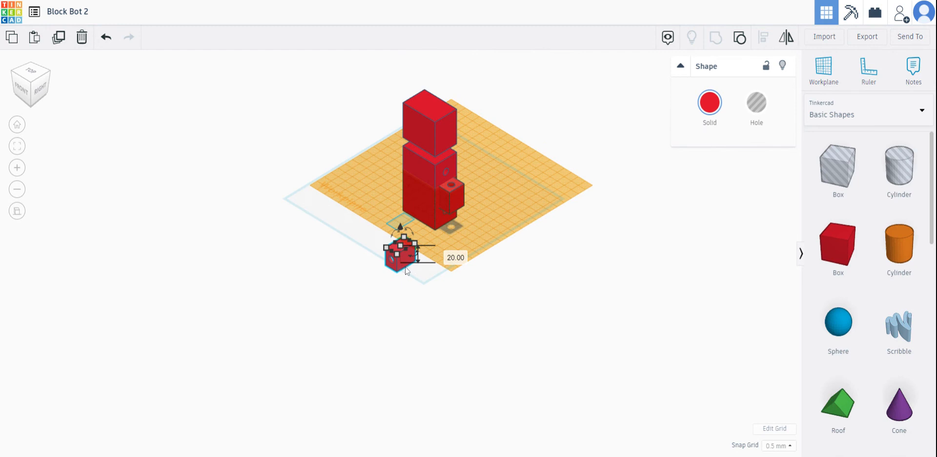
pyautogui.moveTo(403, 258); pyautogui.dragTo(423, 247)
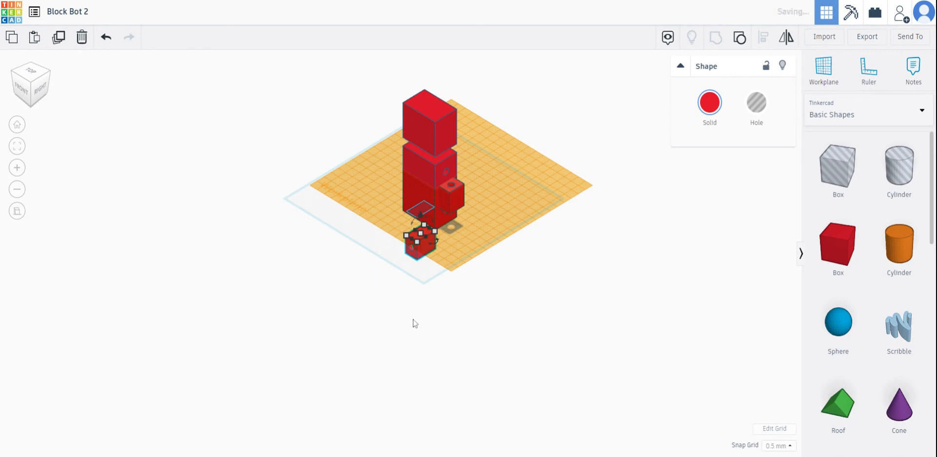
pyautogui.click(412, 265)
pyautogui.moveTo(409, 272); pyautogui.dragTo(424, 257, button='right')
pyautogui.scroll(2, 424, 257)
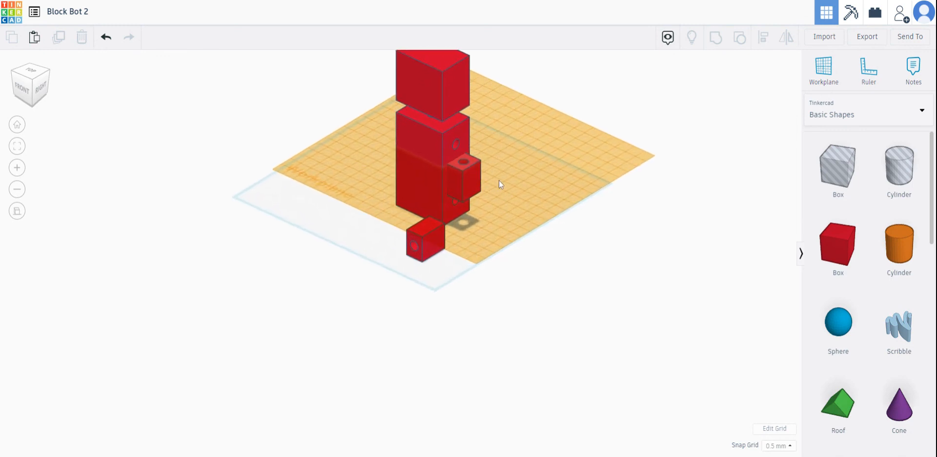
# - Recolor the upper arm block attached to the body's side to the pale cyan preset
pyautogui.click(463, 178)
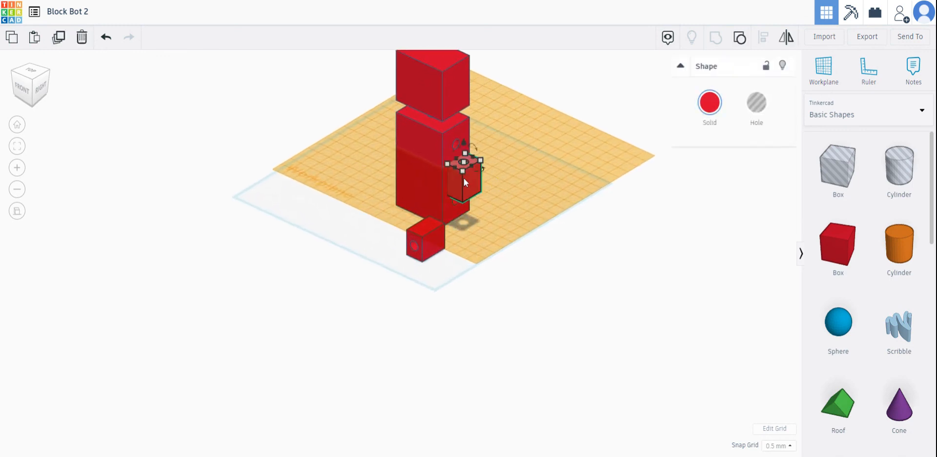
pyautogui.click(710, 104)
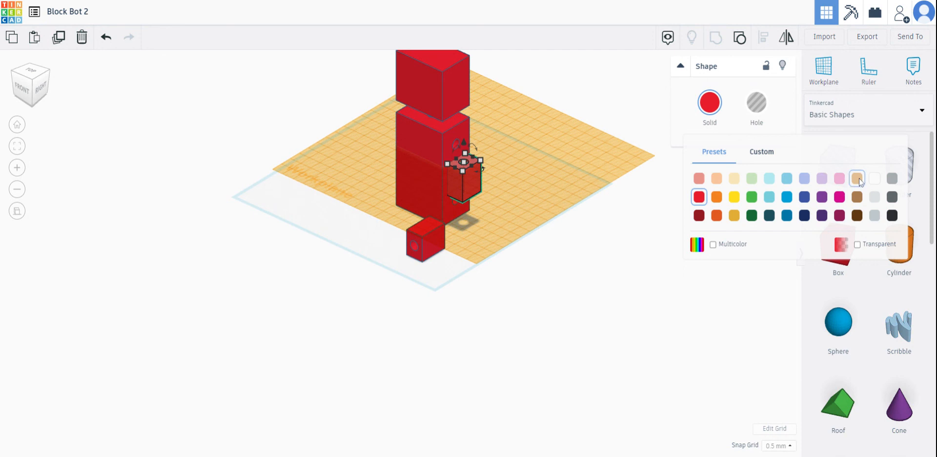
pyautogui.click(769, 179)
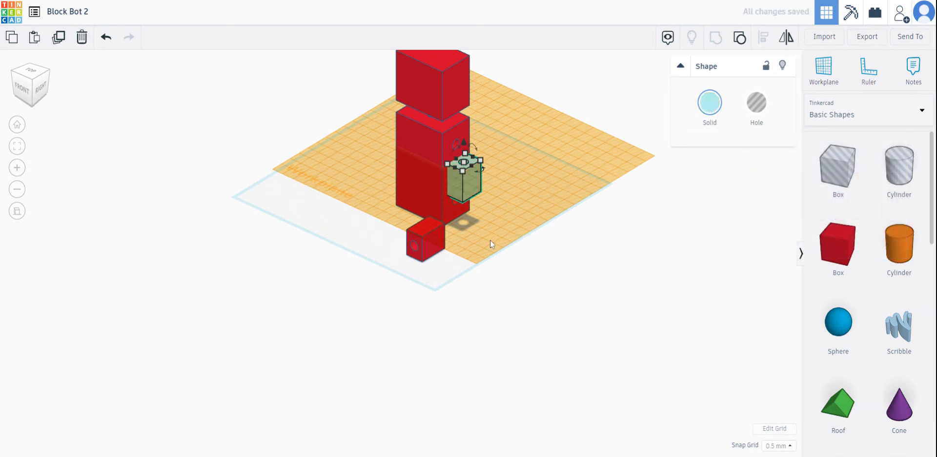
# - Recolor the rotated block in front of the body to the medium green preset and deselect it
pyautogui.click(422, 236)
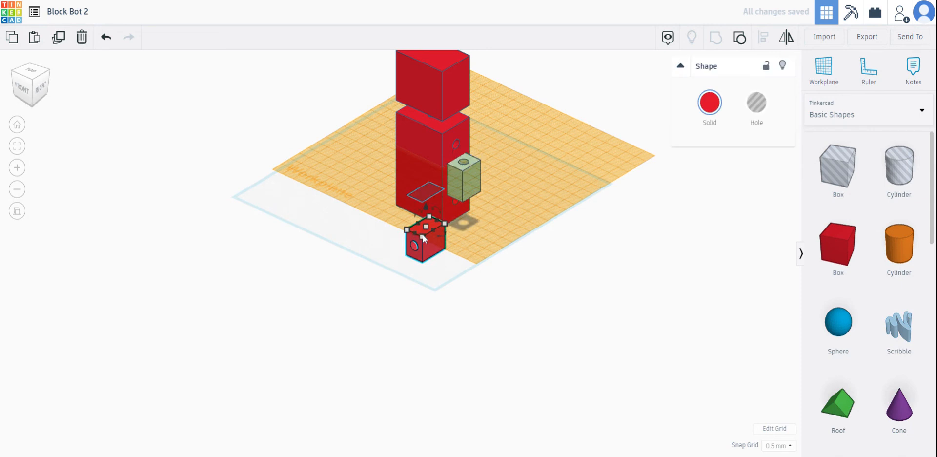
pyautogui.click(710, 115)
pyautogui.click(754, 203)
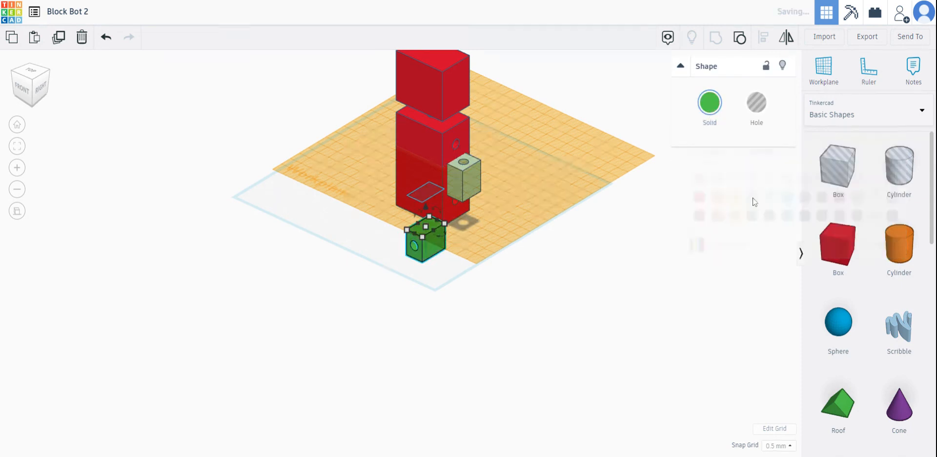
pyautogui.click(502, 235)
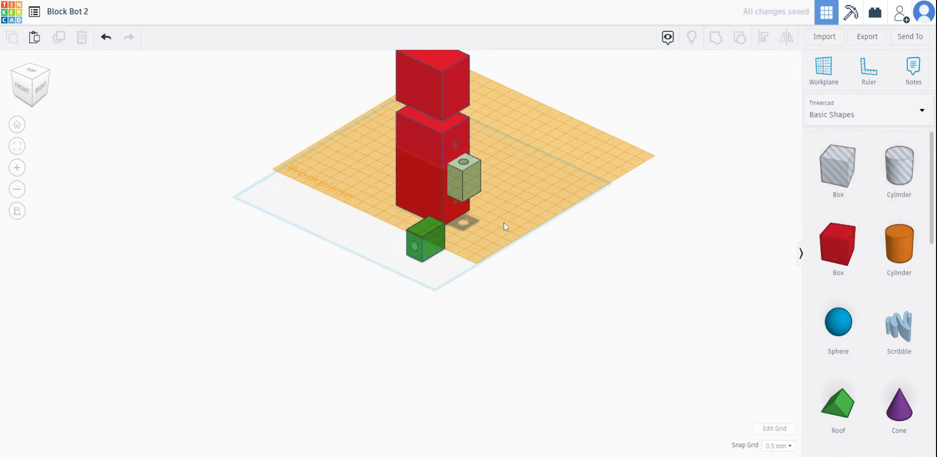
pyautogui.moveTo(502, 224); pyautogui.dragTo(523, 208, button='right')
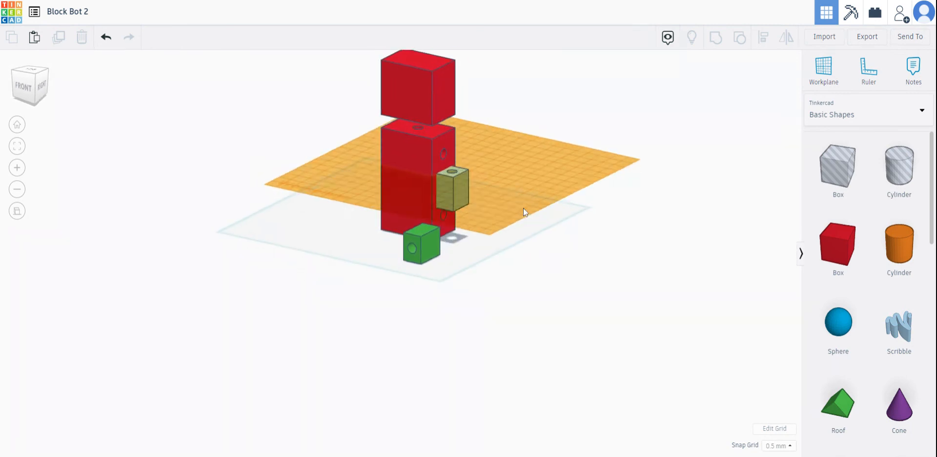